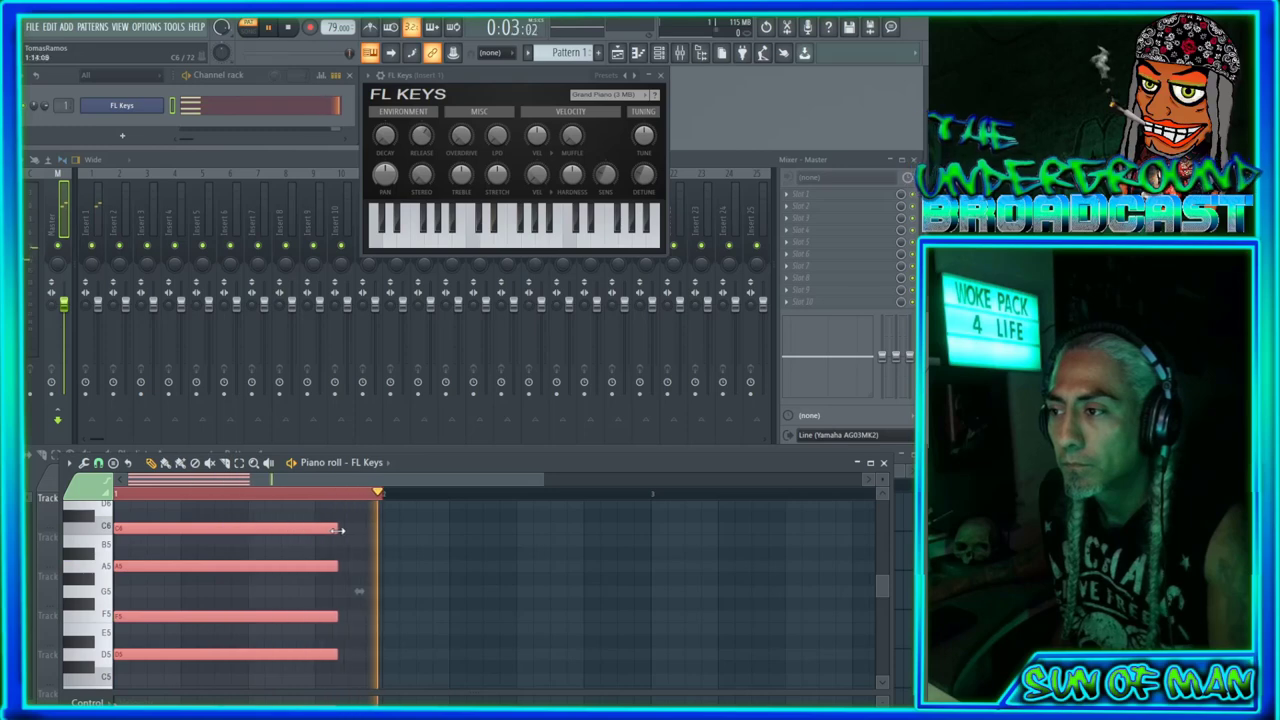
Step: Shorten the notes of the first D5, F5, A5 and C6 chord to about half a bar, and stop playback after reviewing
left_click_drag(377, 530, 263, 531)
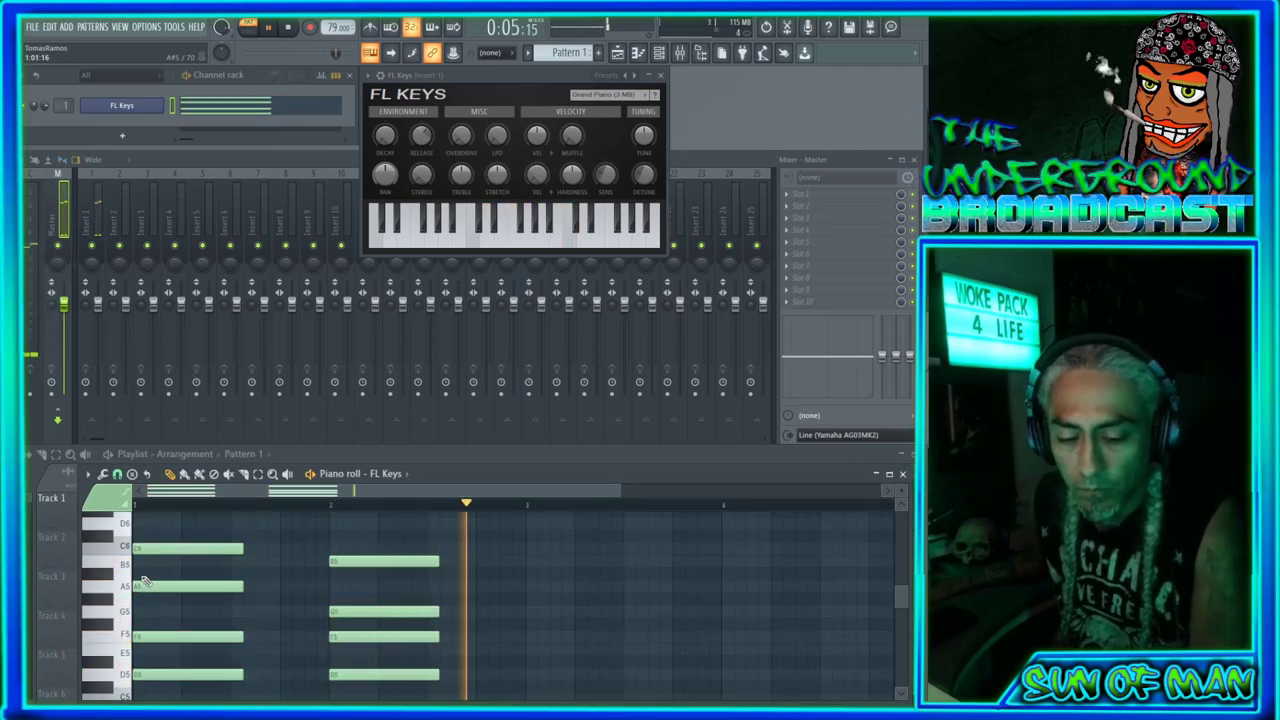
scroll(215, 587, "up", 2)
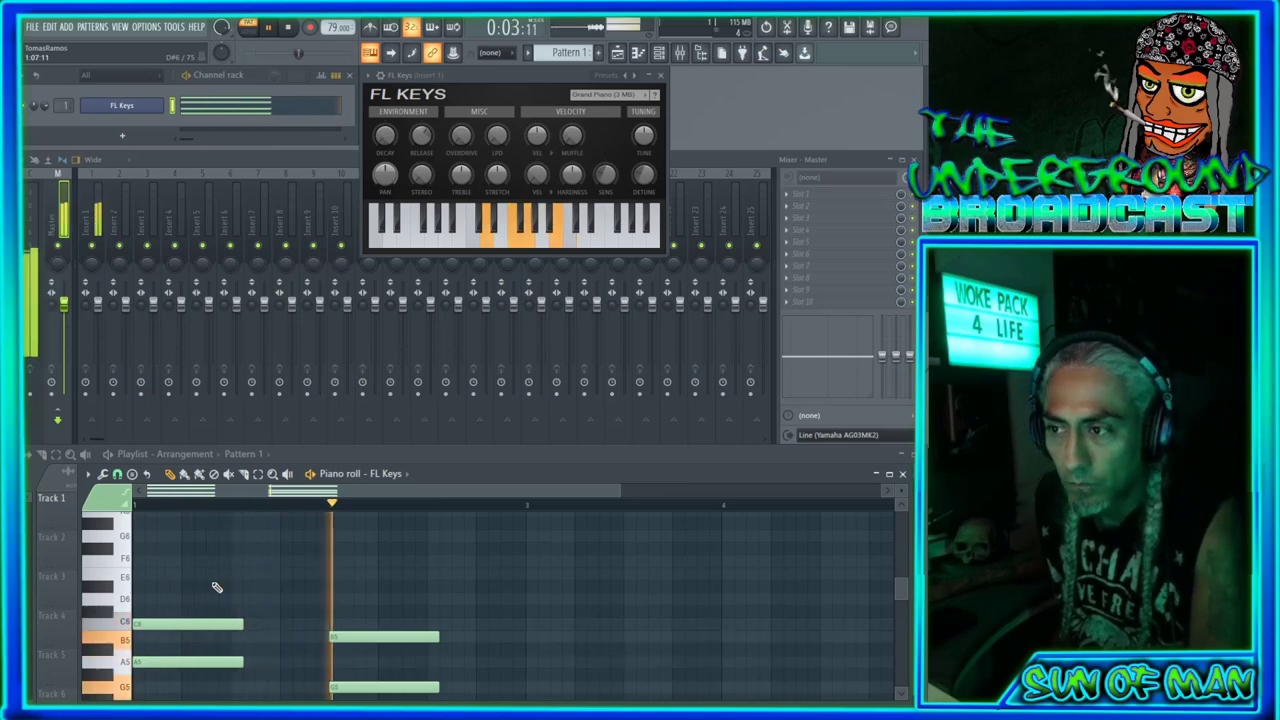
scroll(215, 587, "down", 6)
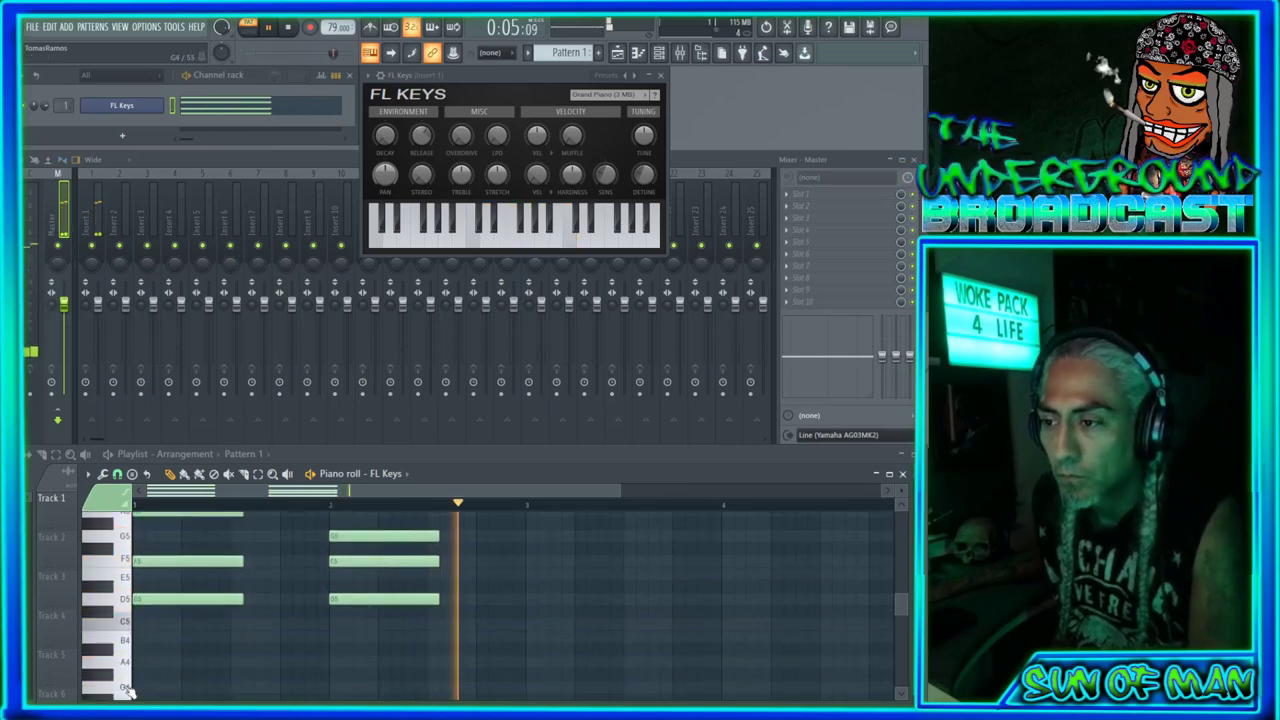
scroll(125, 685, "up", 1)
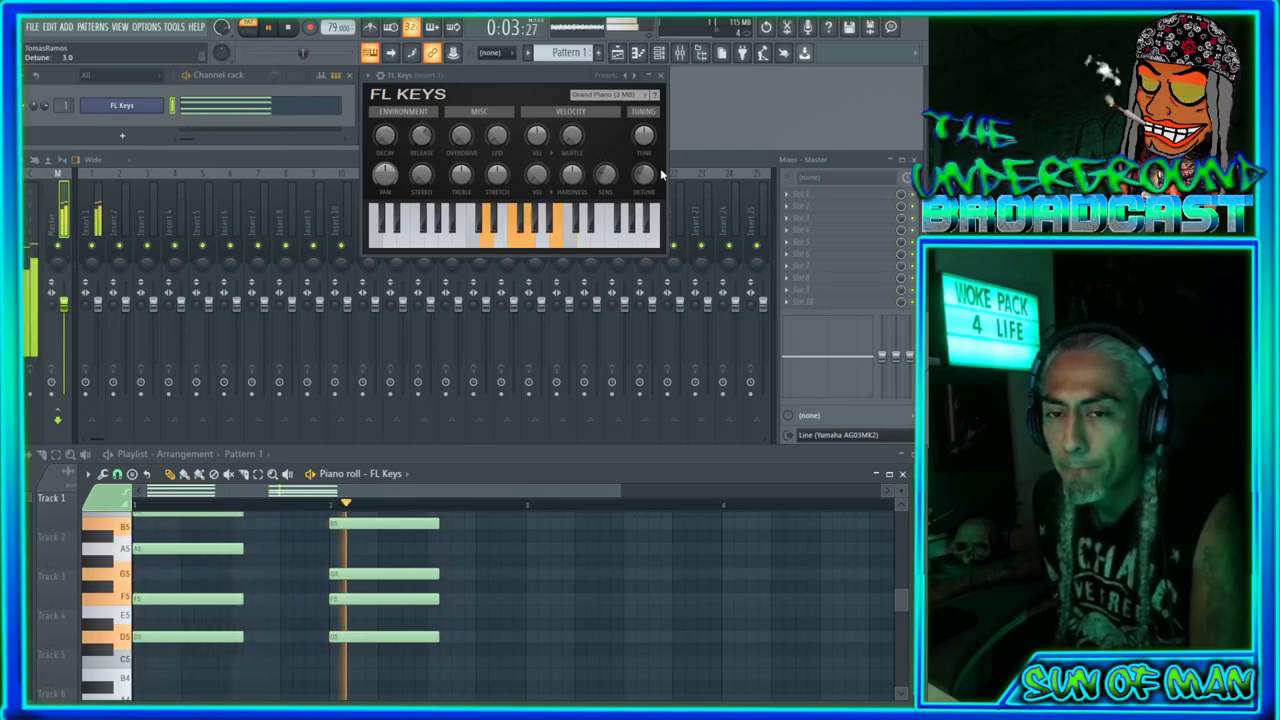
key("space")
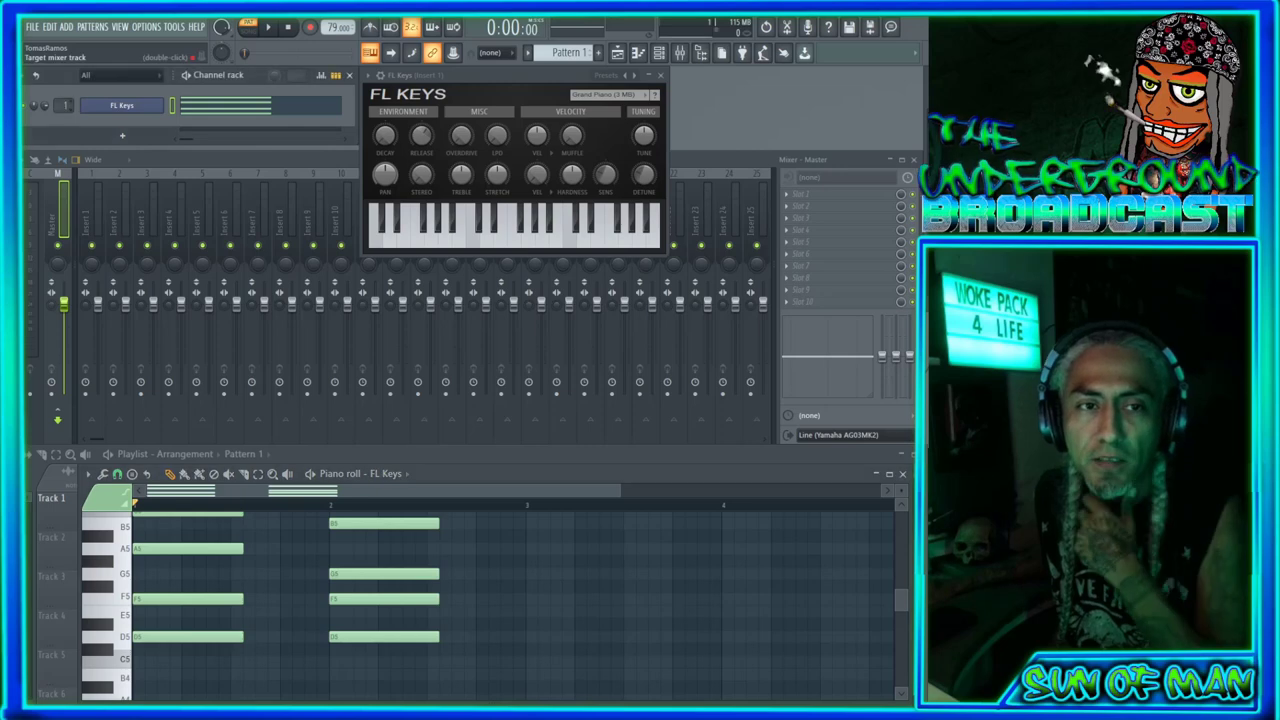
Step: Route the FL Keys channel to mixer insert 3 and check the two-chord pattern in playback
left_click_drag(64, 105, 64, 98)
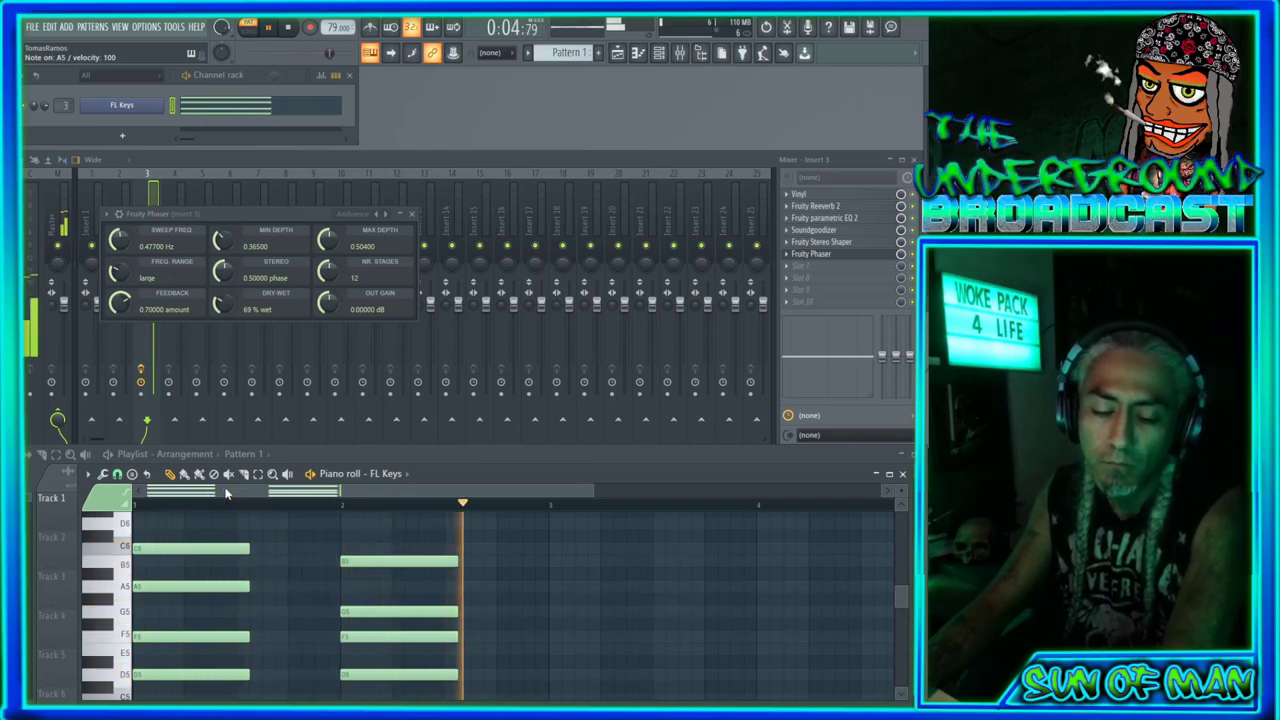
key("space")
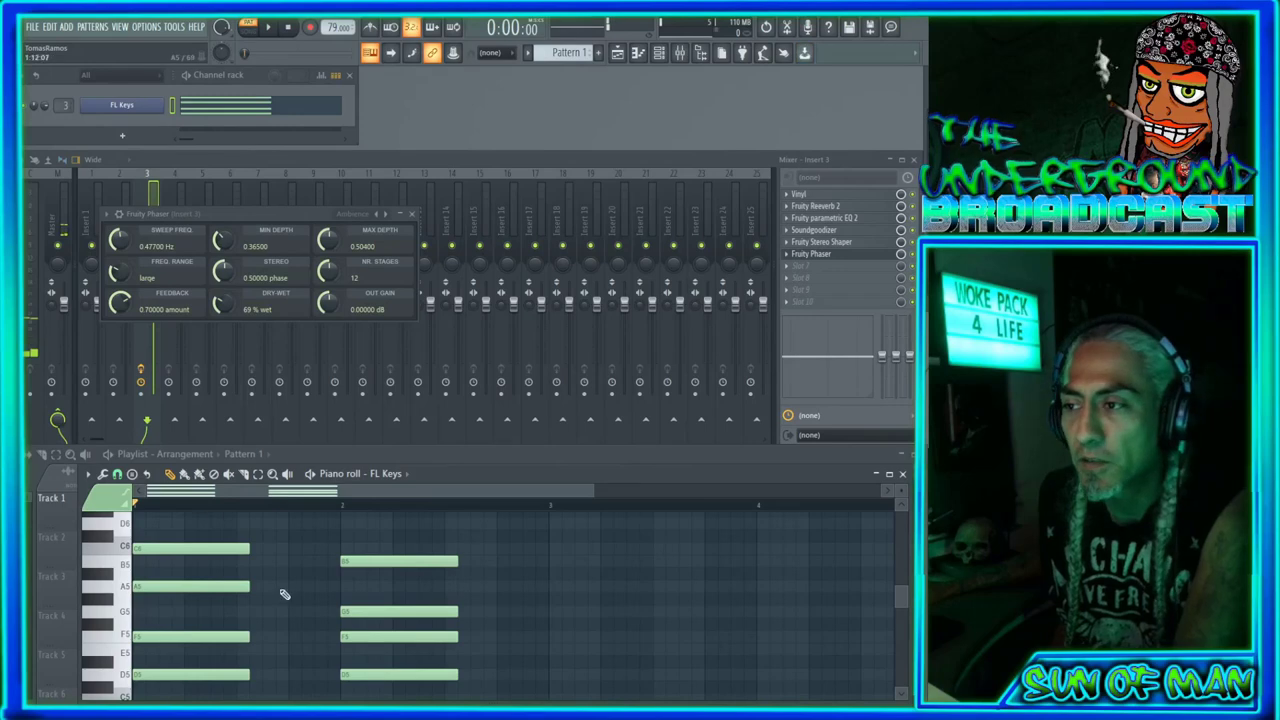
key("space")
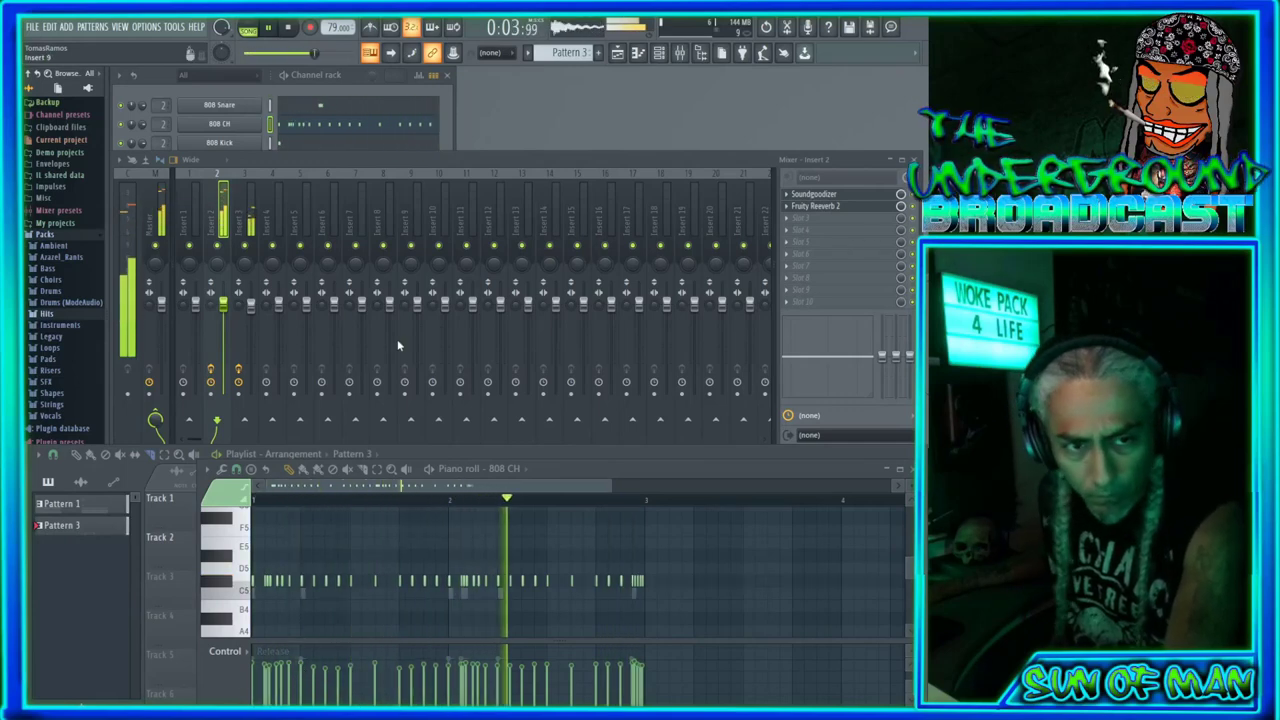
Step: Collapse the Packs folder and bring up Pattern 3's 808 Kick notes in the piano roll at a closer zoom
left_click(44, 236)
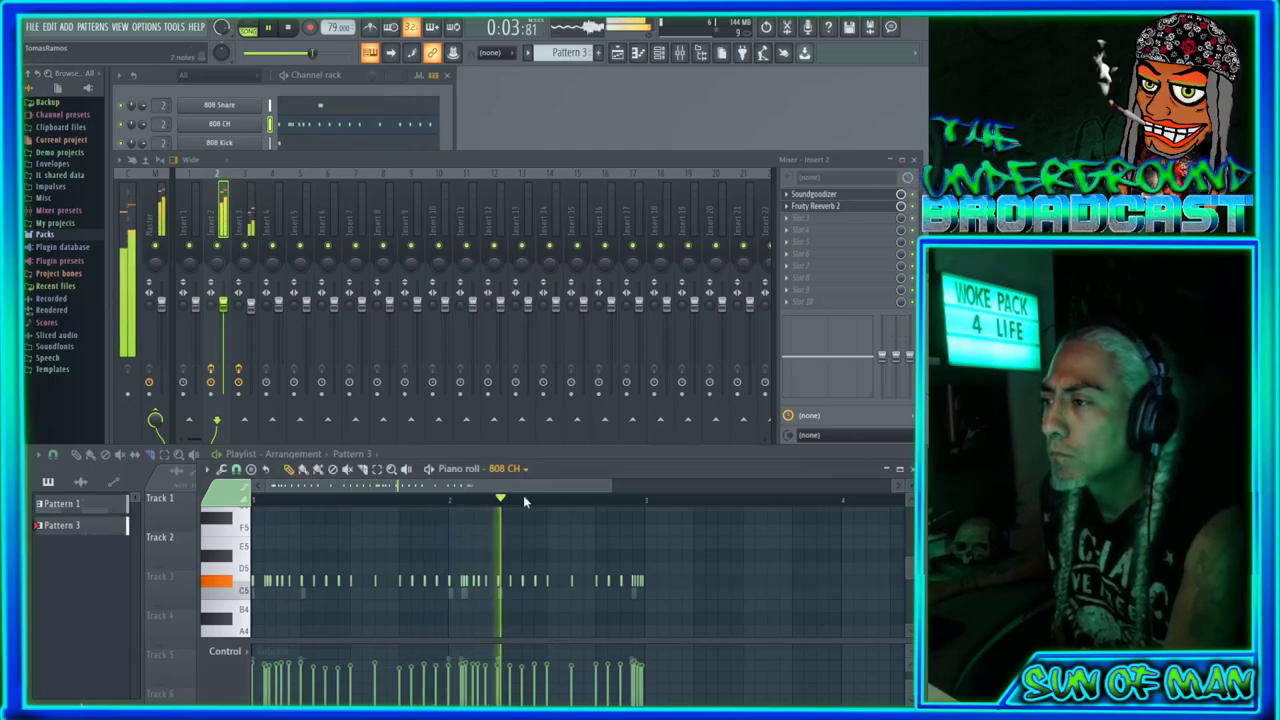
key("Up")
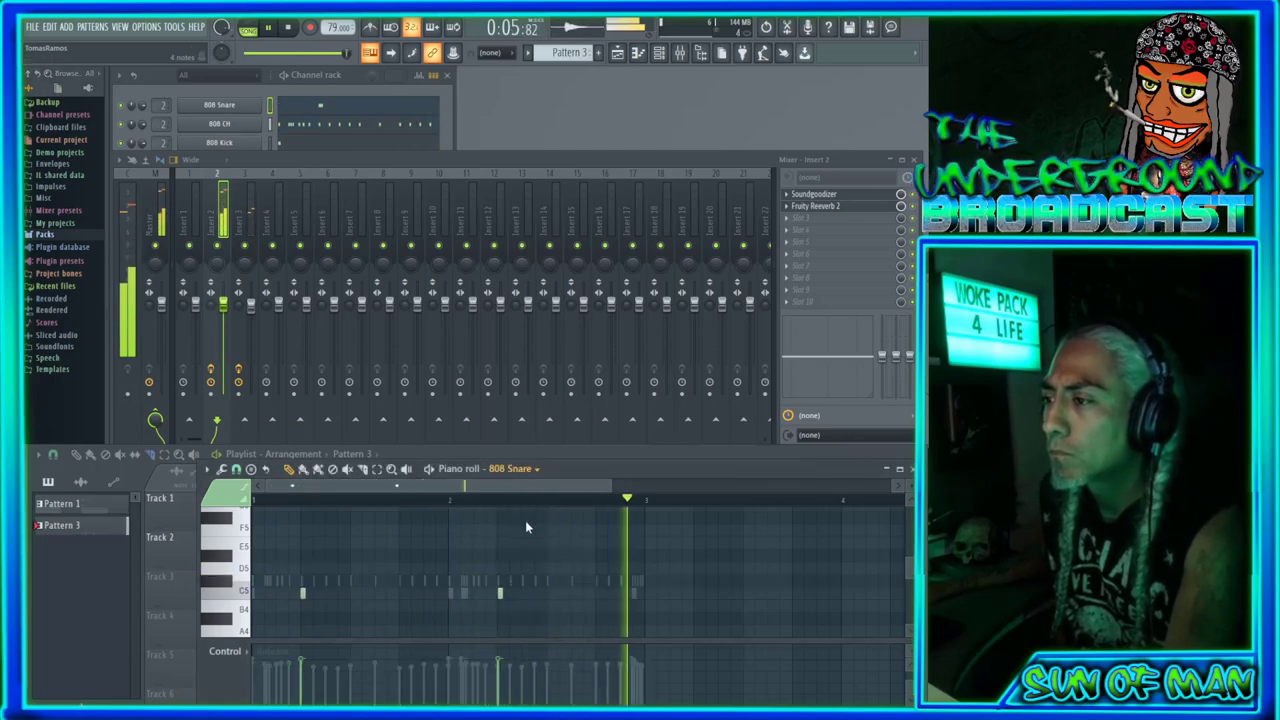
key("Up")
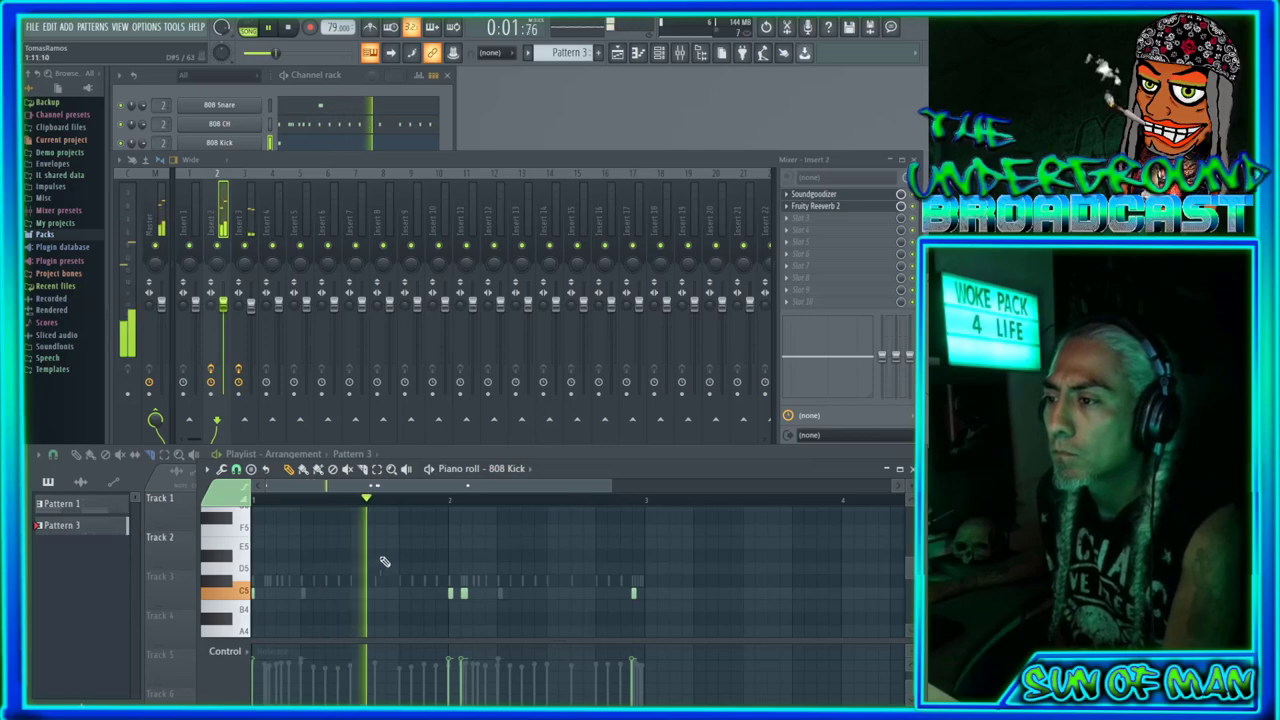
left_click_drag(612, 486, 385, 520)
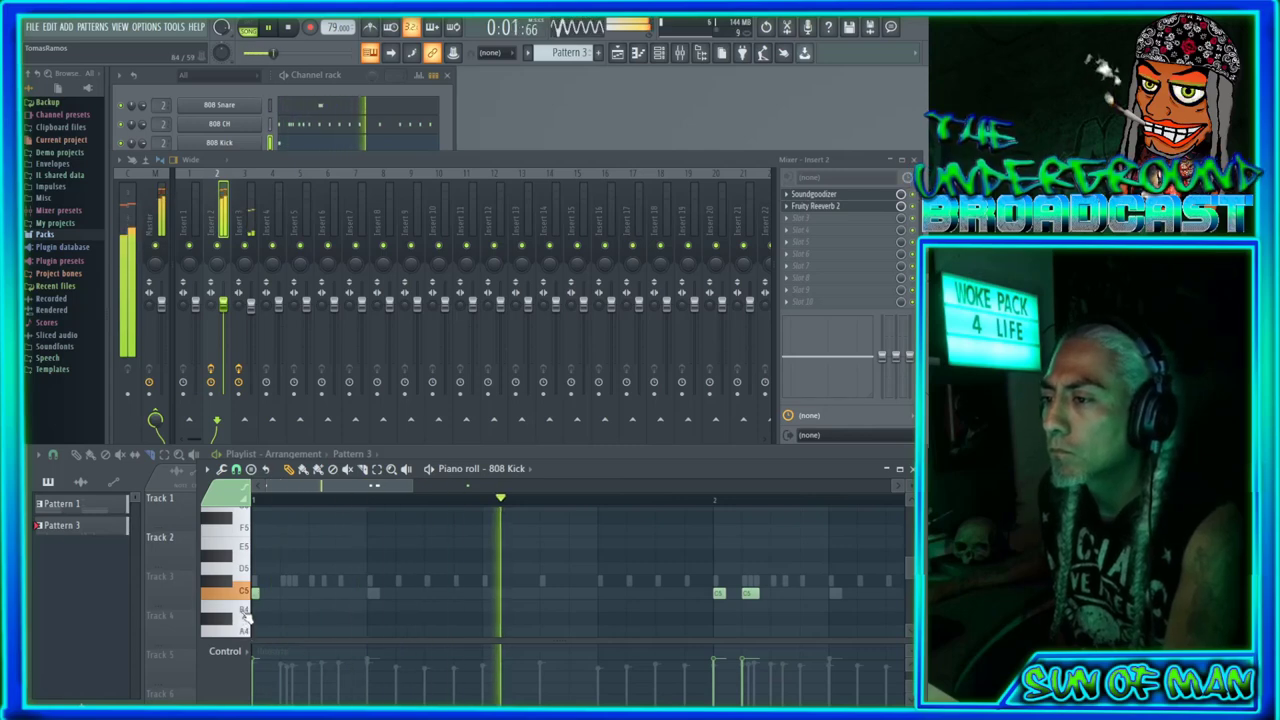
scroll(246, 620, "up", 3)
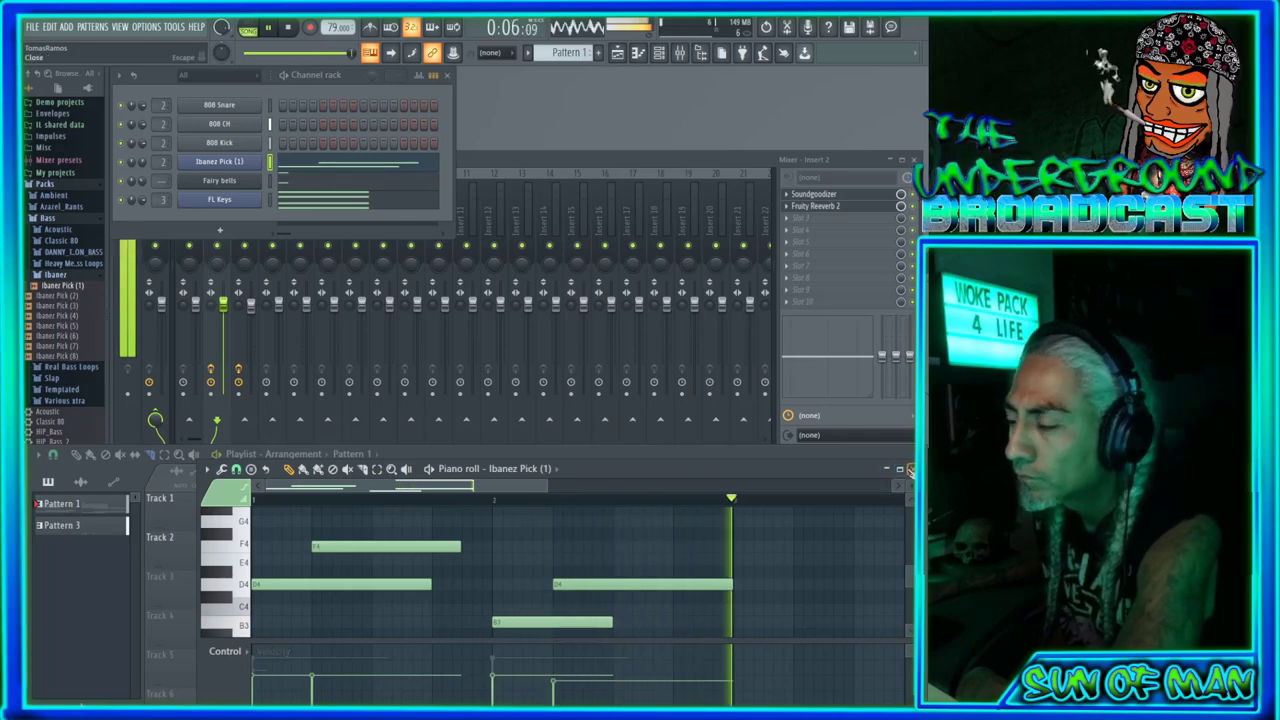
Step: Close the Ibanez Pick (1) piano roll to reveal the playlist and stop playback
left_click(898, 468)
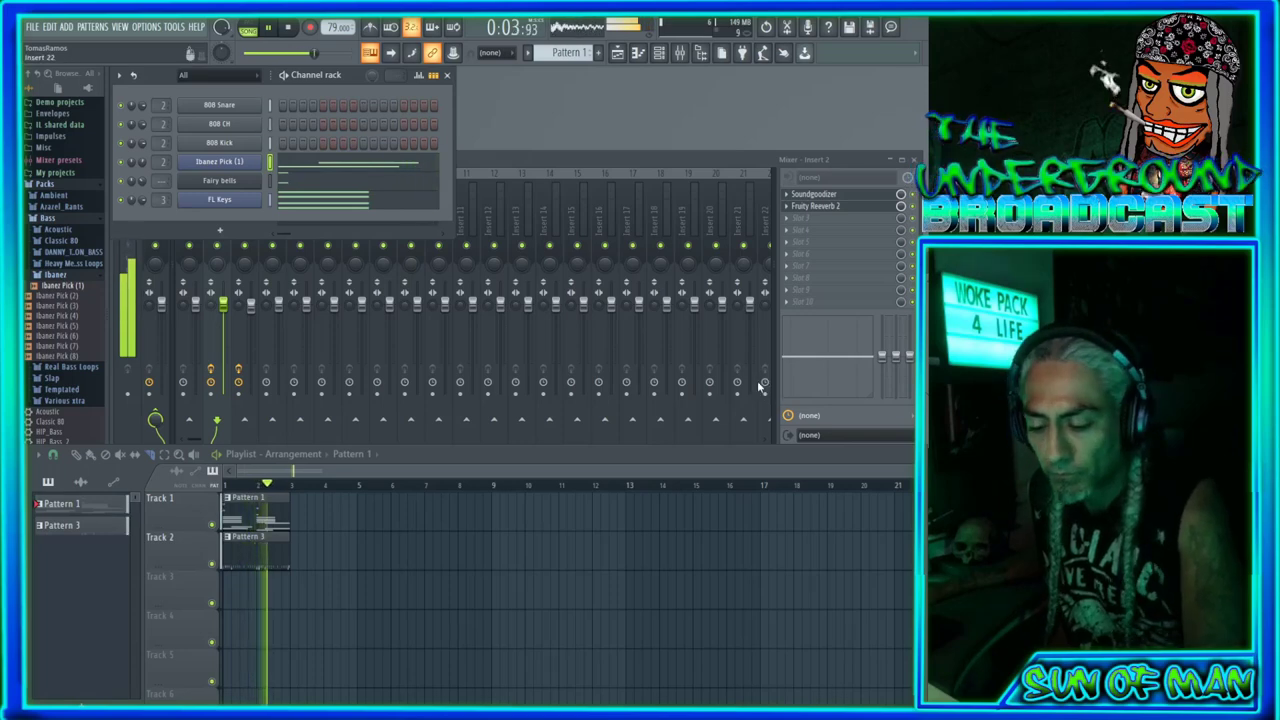
key("space")
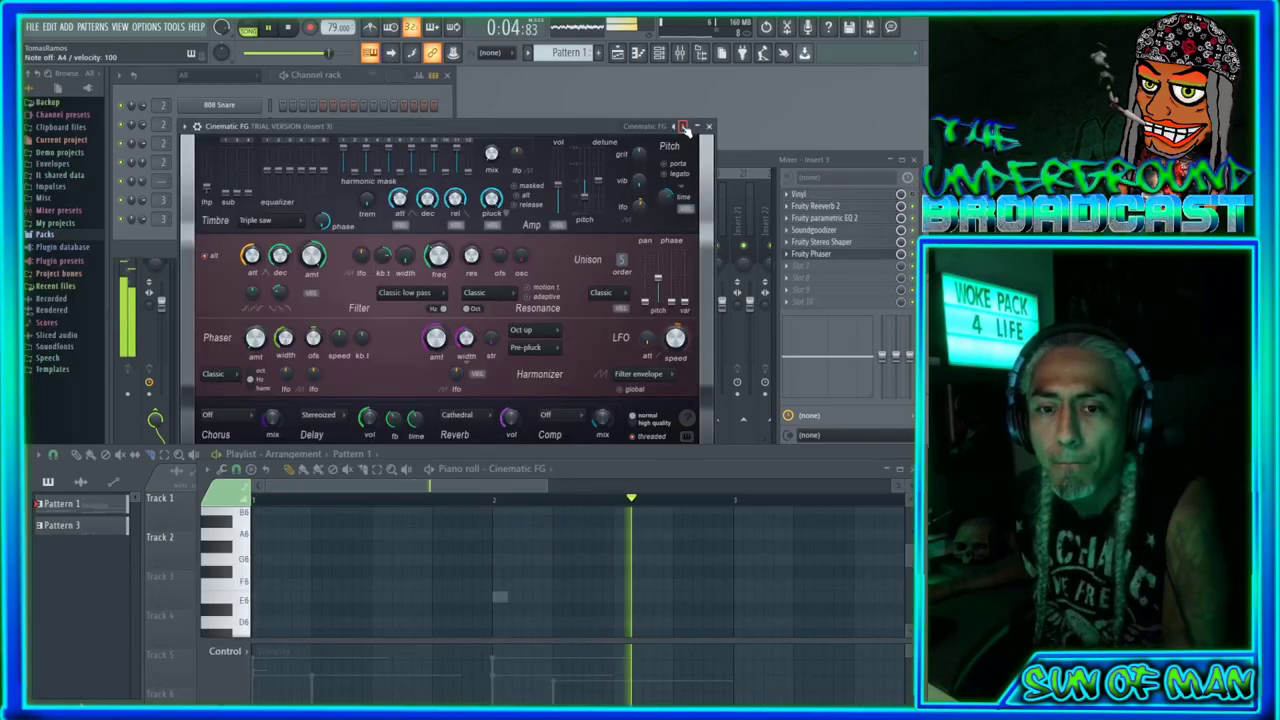
Step: Audition the synth's presets onward from Cinematic FG, settle on PulsePad NUC, and close the plugin window
left_click(683, 126)
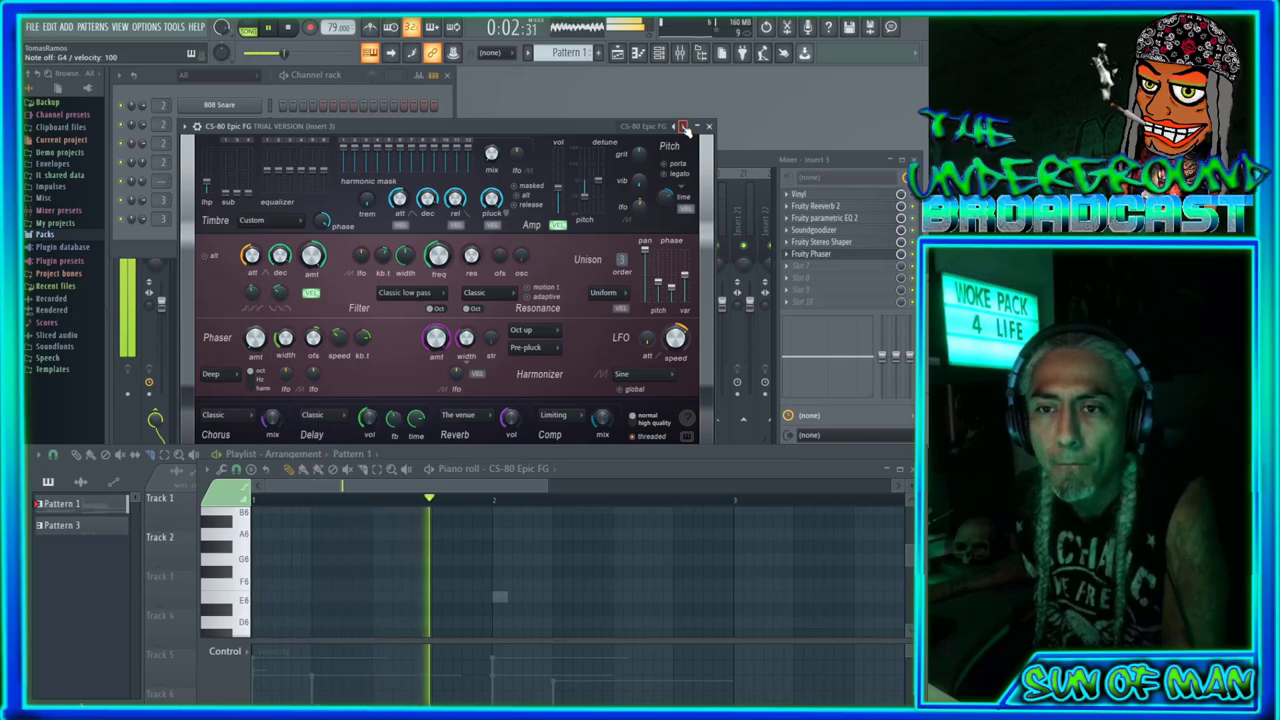
left_click(683, 126)
left_click(683, 126)
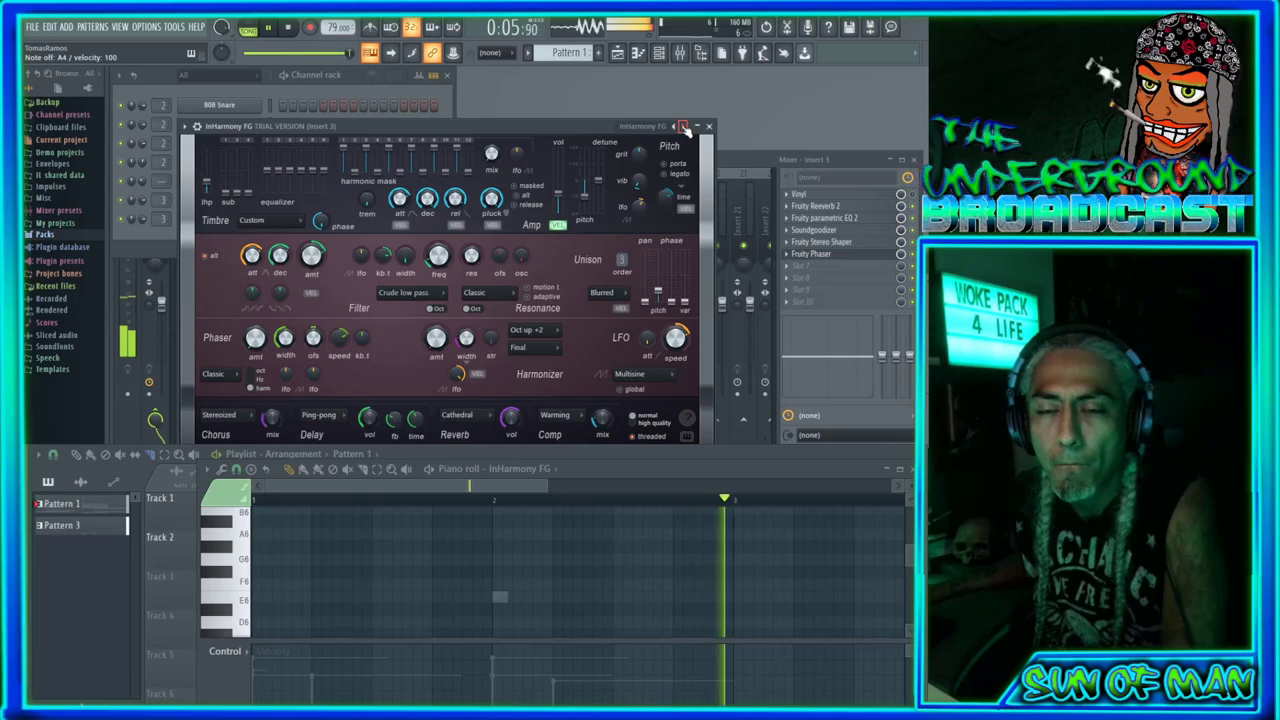
left_click(683, 126)
left_click(683, 126)
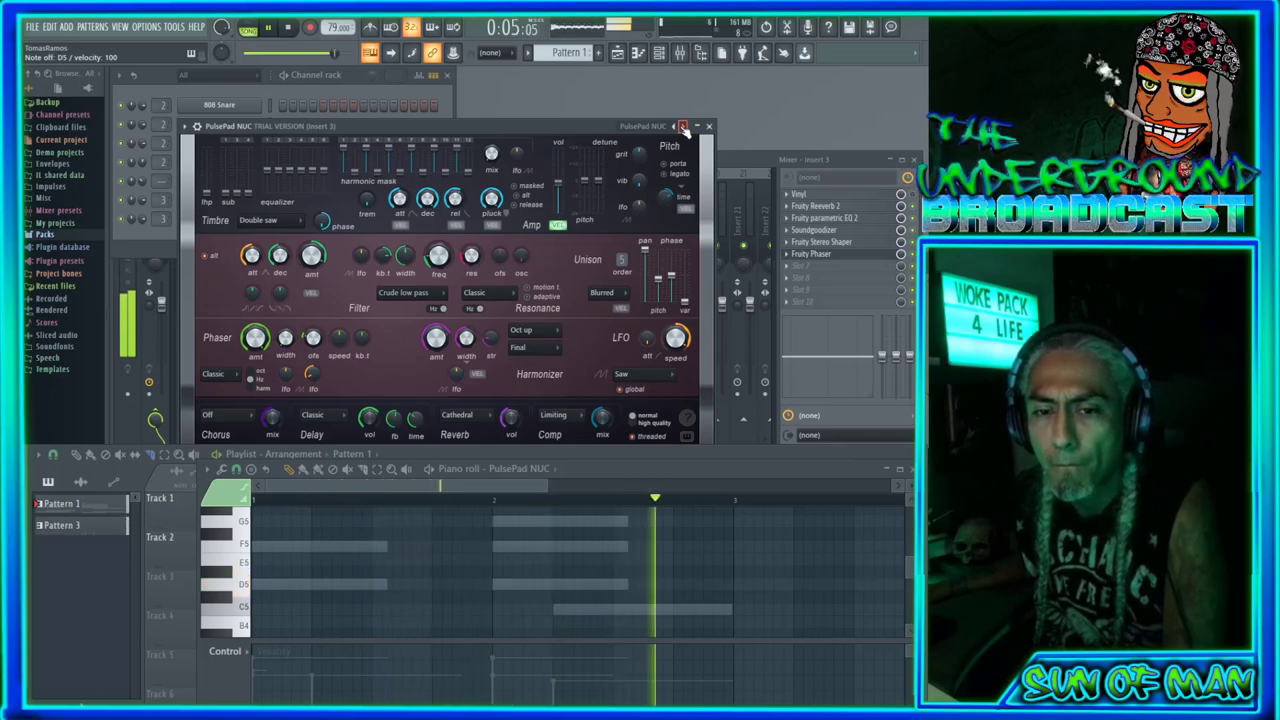
left_click(706, 126)
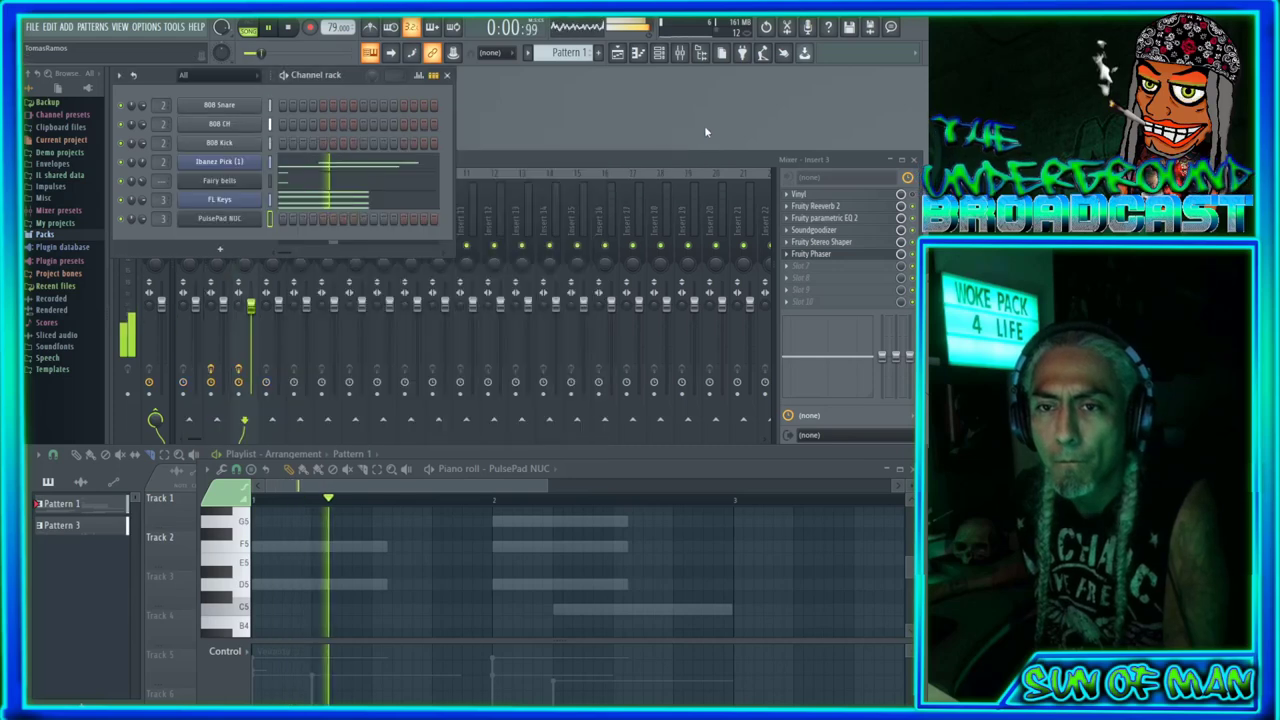
left_click(226, 217)
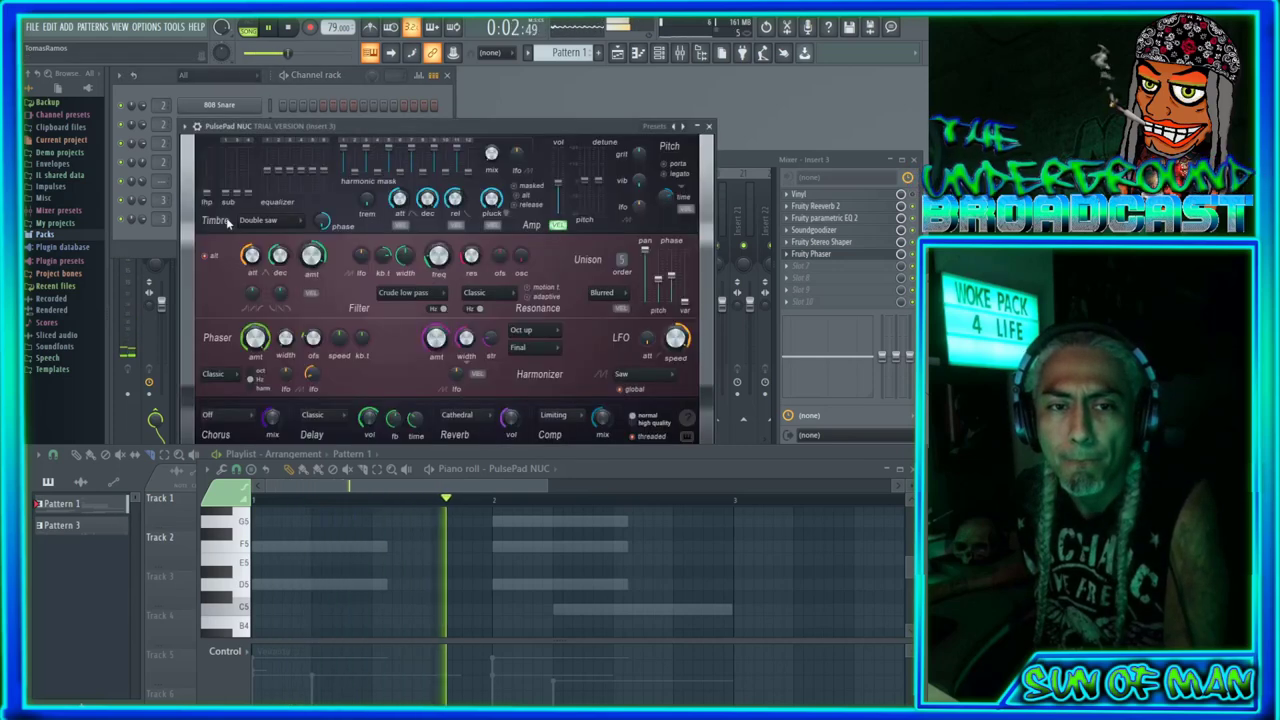
left_click(700, 127)
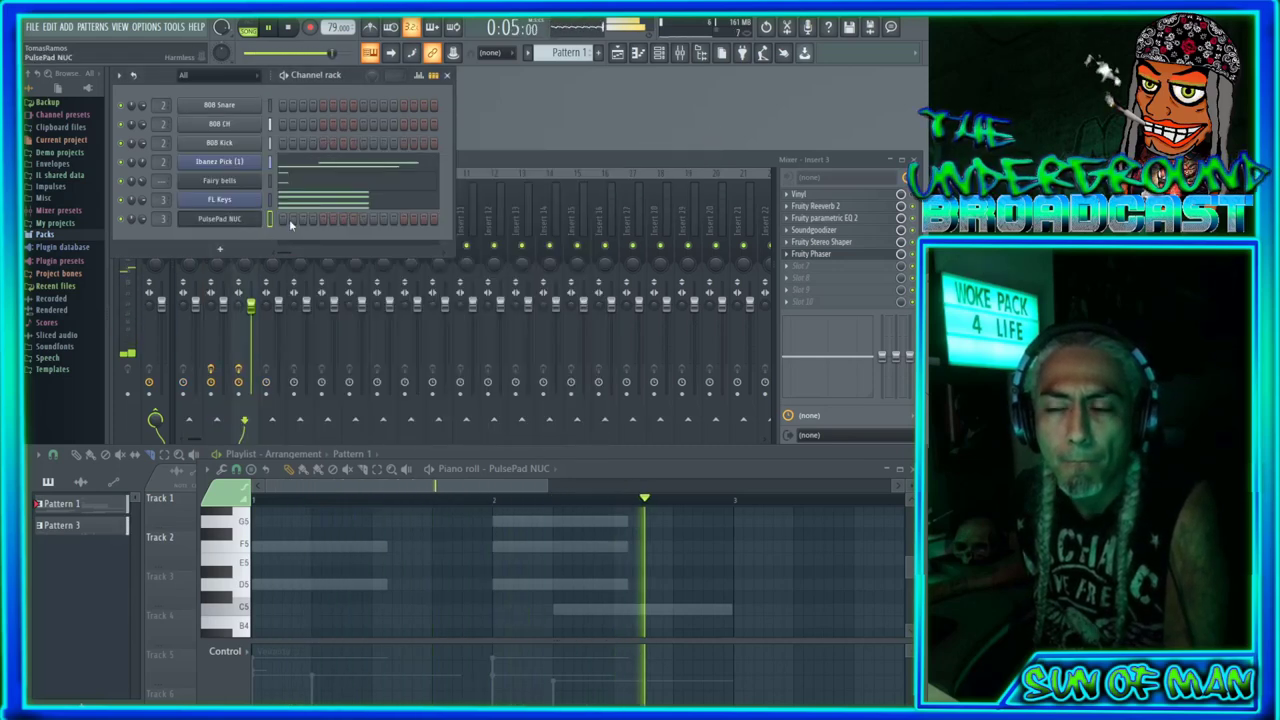
Step: Draw a D5 note at the start of bar 1 for PulsePad NUC and lengthen it to one and a quarter bars
key("F5")
key("F7")
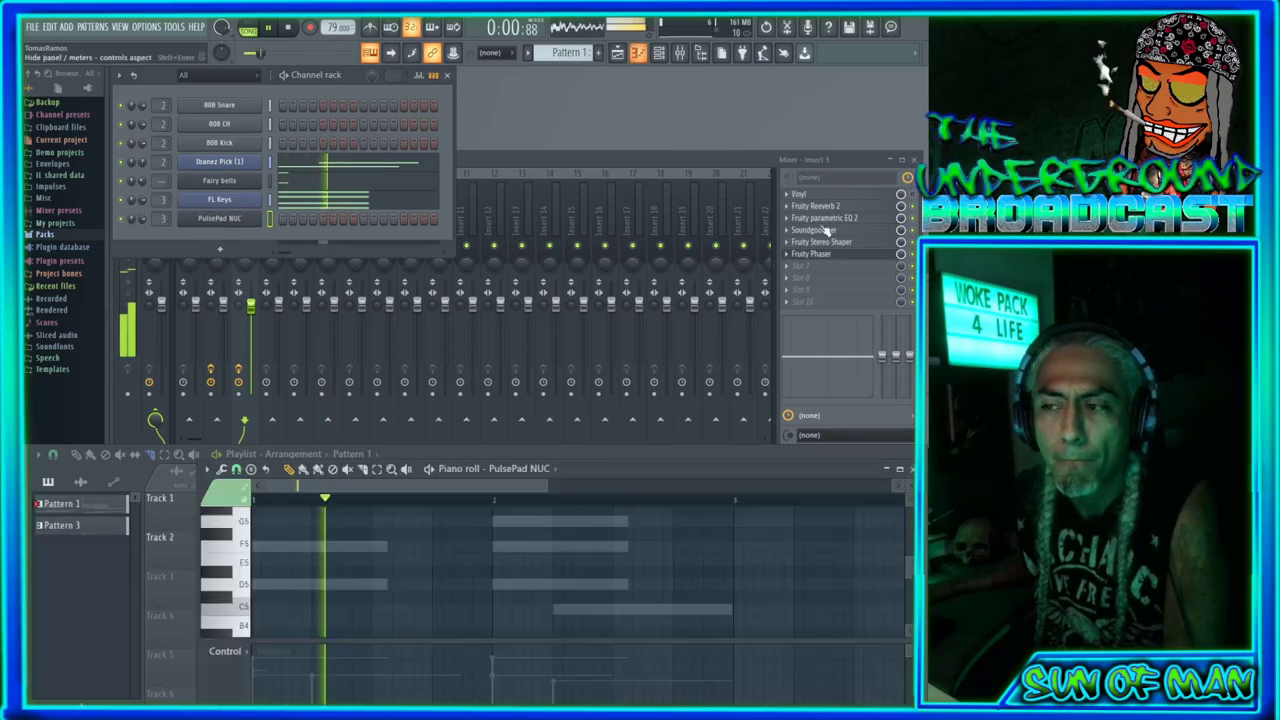
left_click(278, 585)
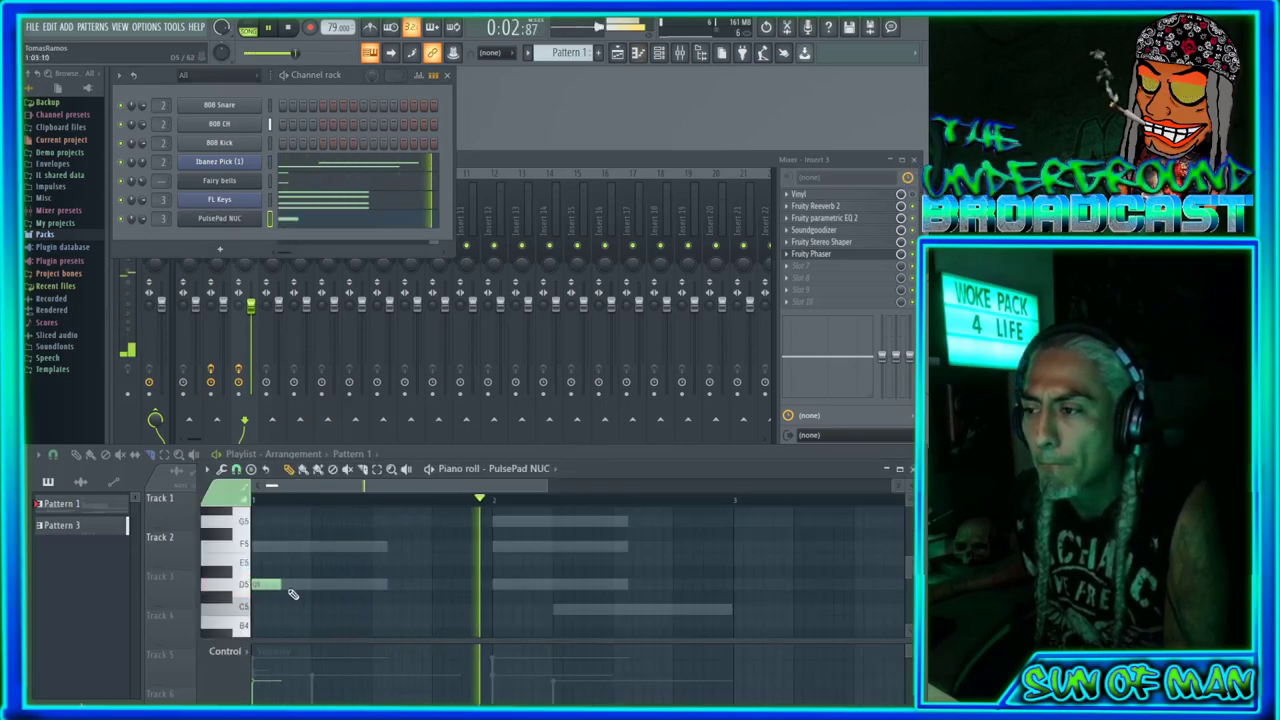
left_click_drag(282, 585, 461, 584)
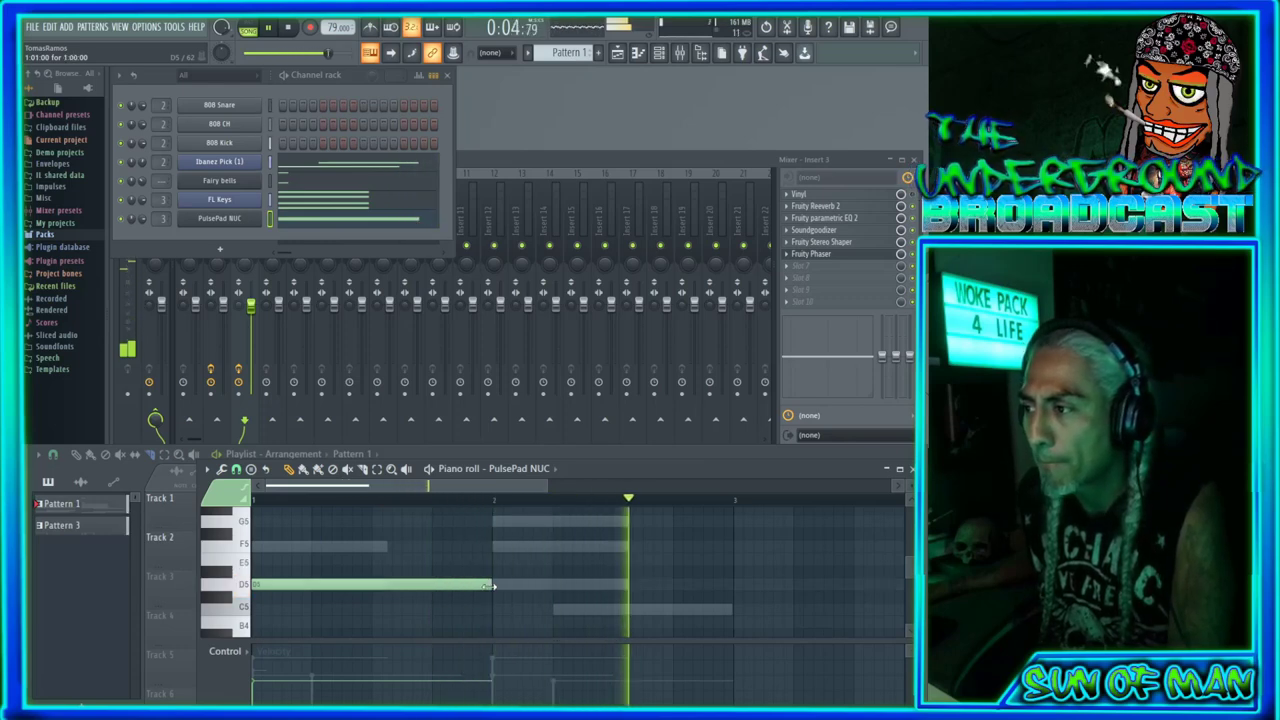
left_click_drag(463, 584, 492, 588)
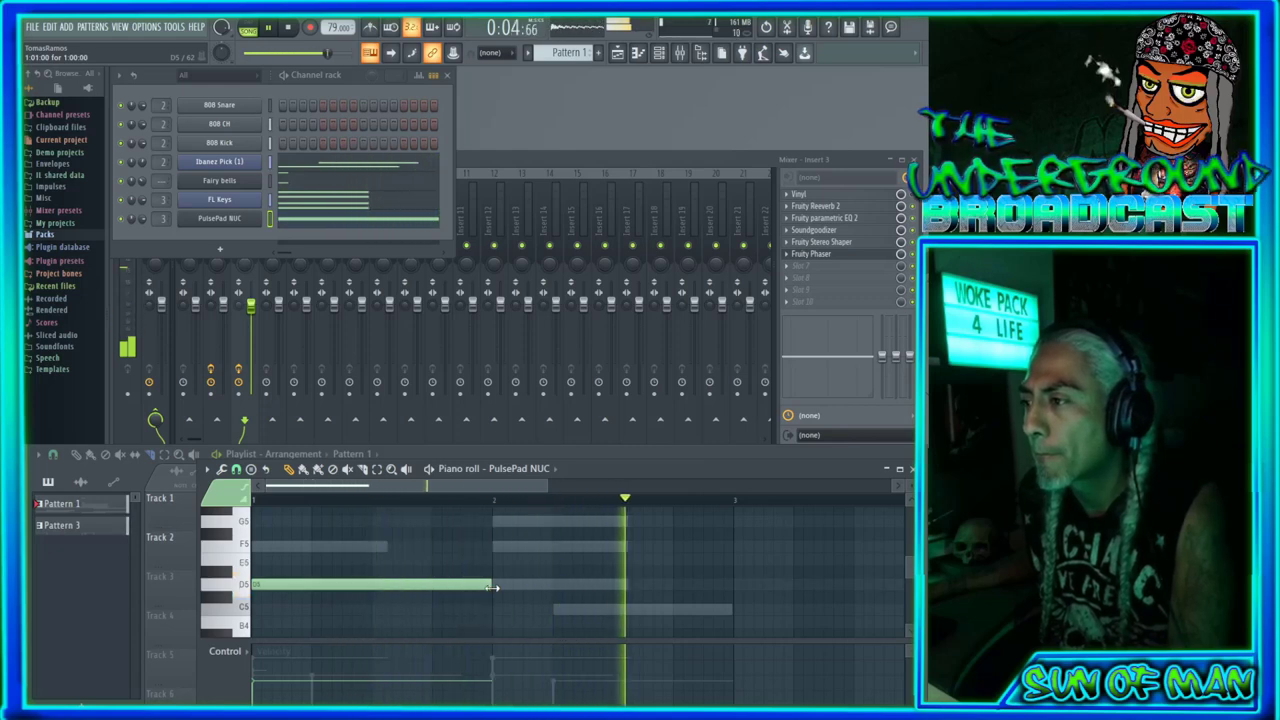
left_click_drag(492, 587, 520, 588)
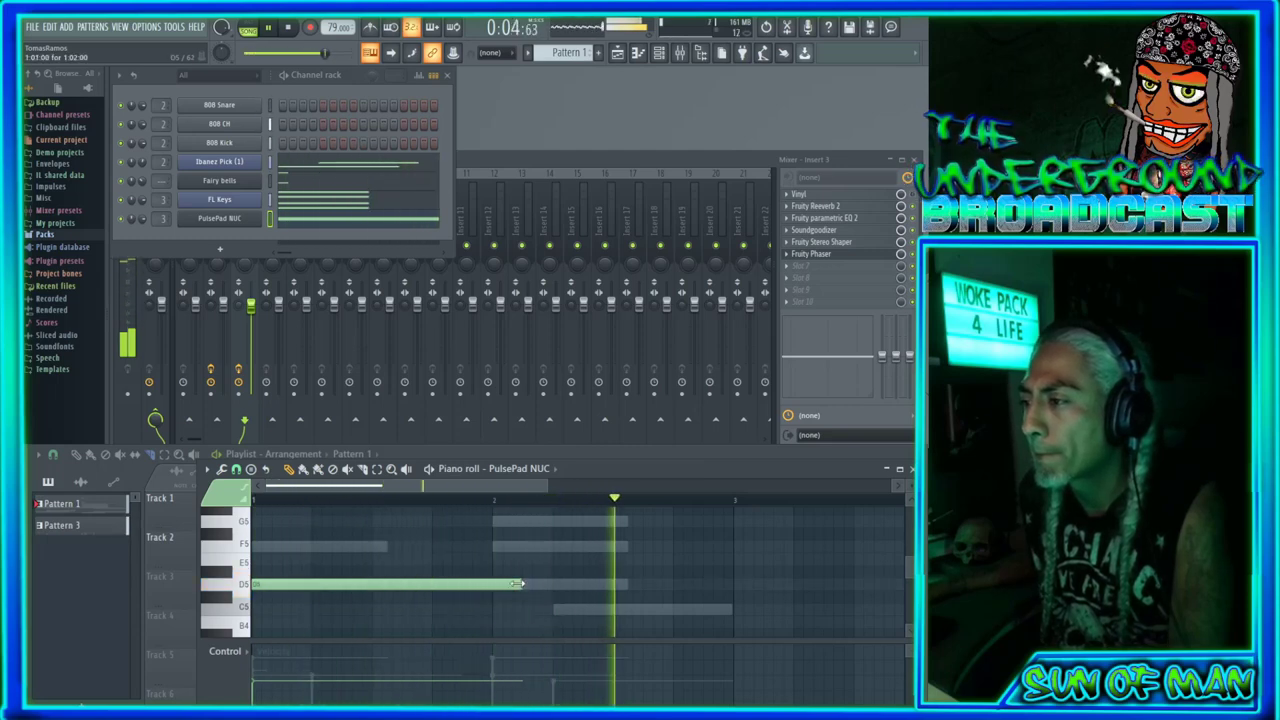
left_click_drag(516, 584, 534, 584)
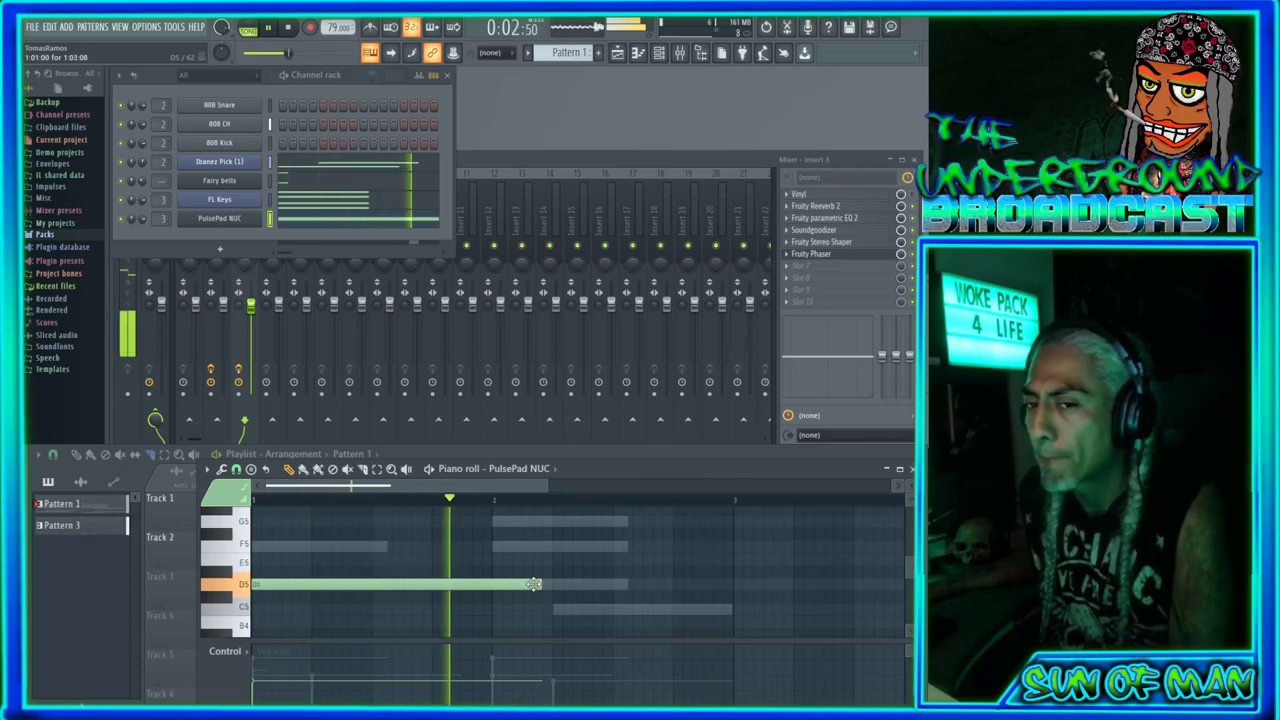
left_click_drag(534, 584, 551, 584)
Step: Open the FL Keys instrument, stop playback, and bring the playlist into view to audition the loop
left_click(222, 200)
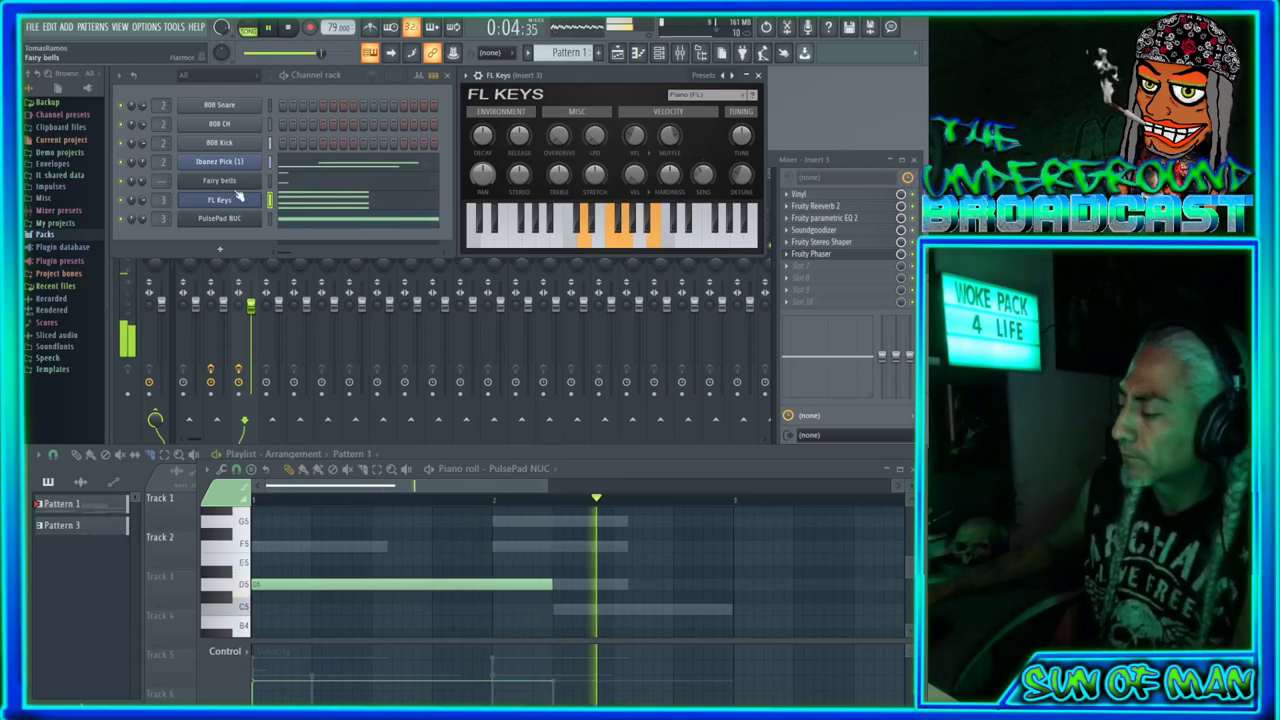
key("space")
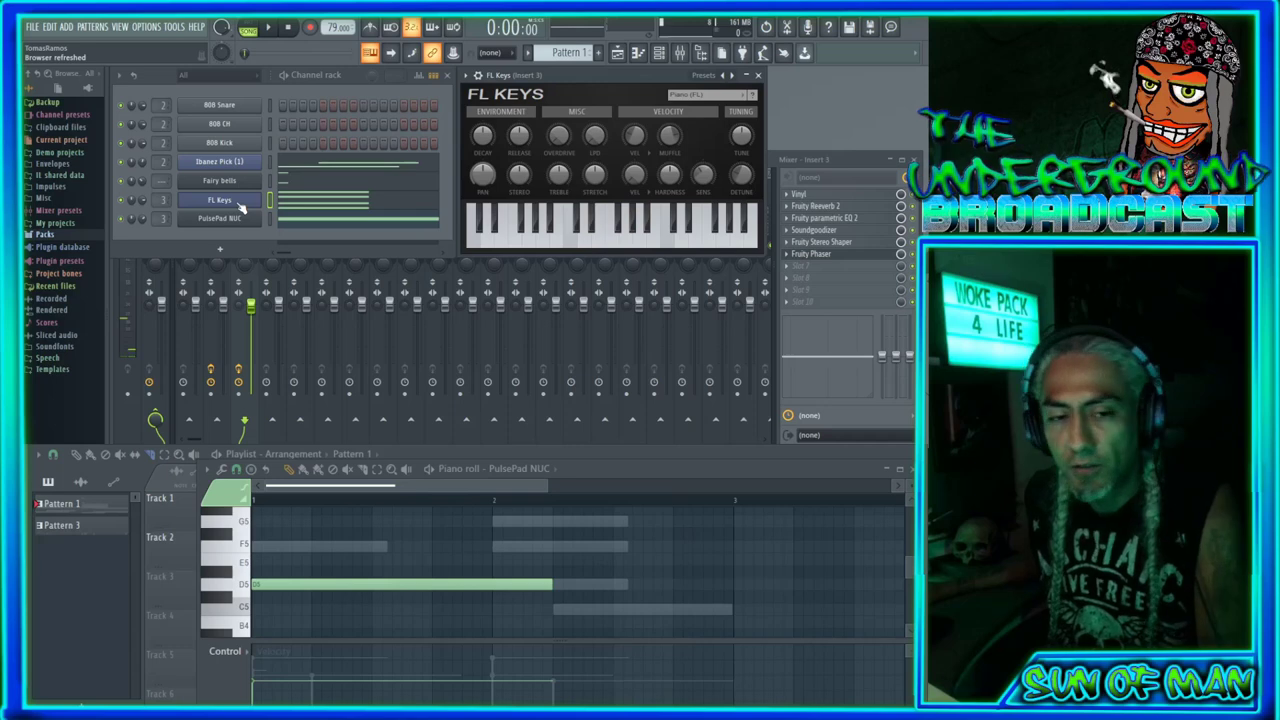
key("F5")
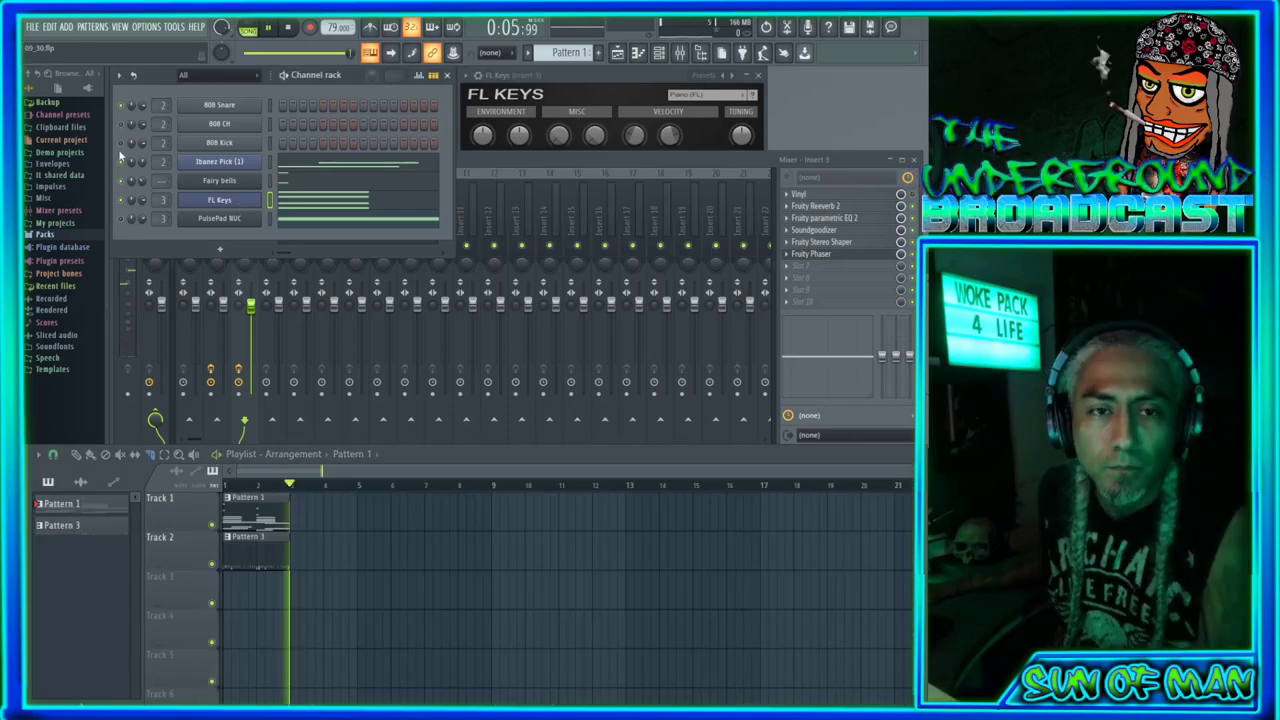
key("space")
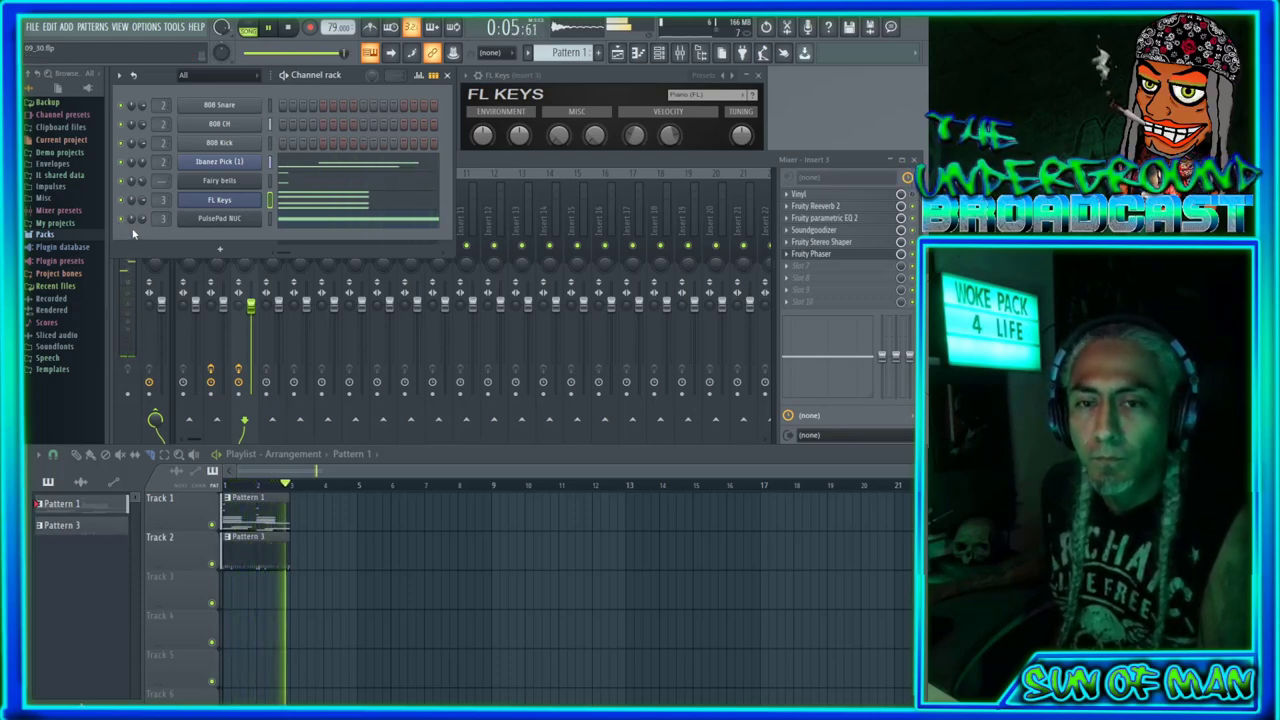
Step: Switch to Pattern 3 and open the 808 Kick channel's notes in the piano roll
left_click(232, 145)
left_click(232, 145)
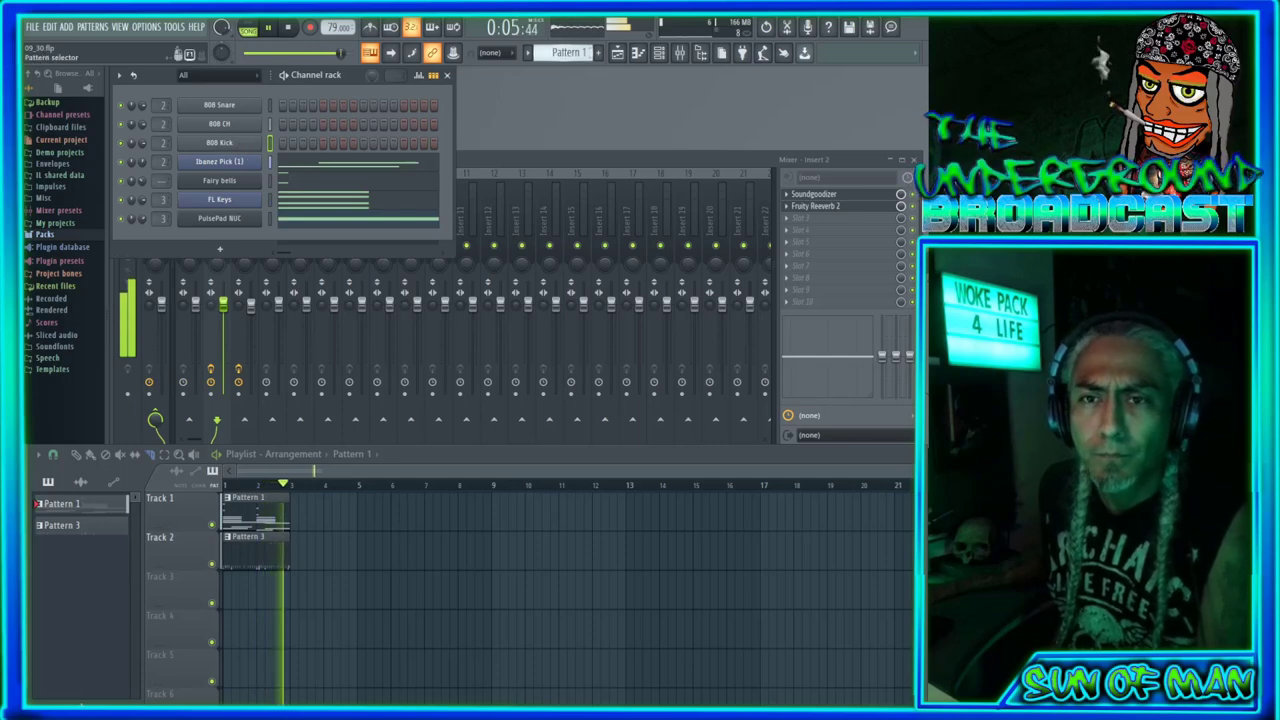
scroll(562, 54, "down", 1)
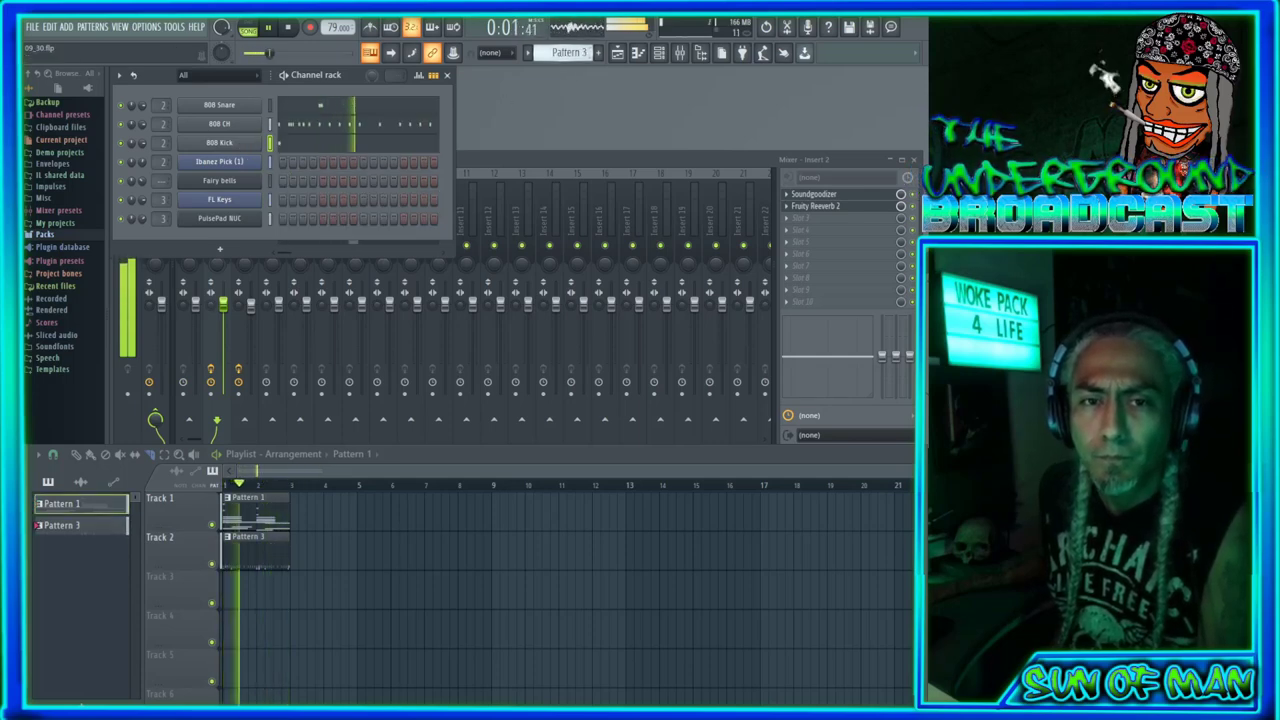
left_click(230, 143)
left_click(230, 143)
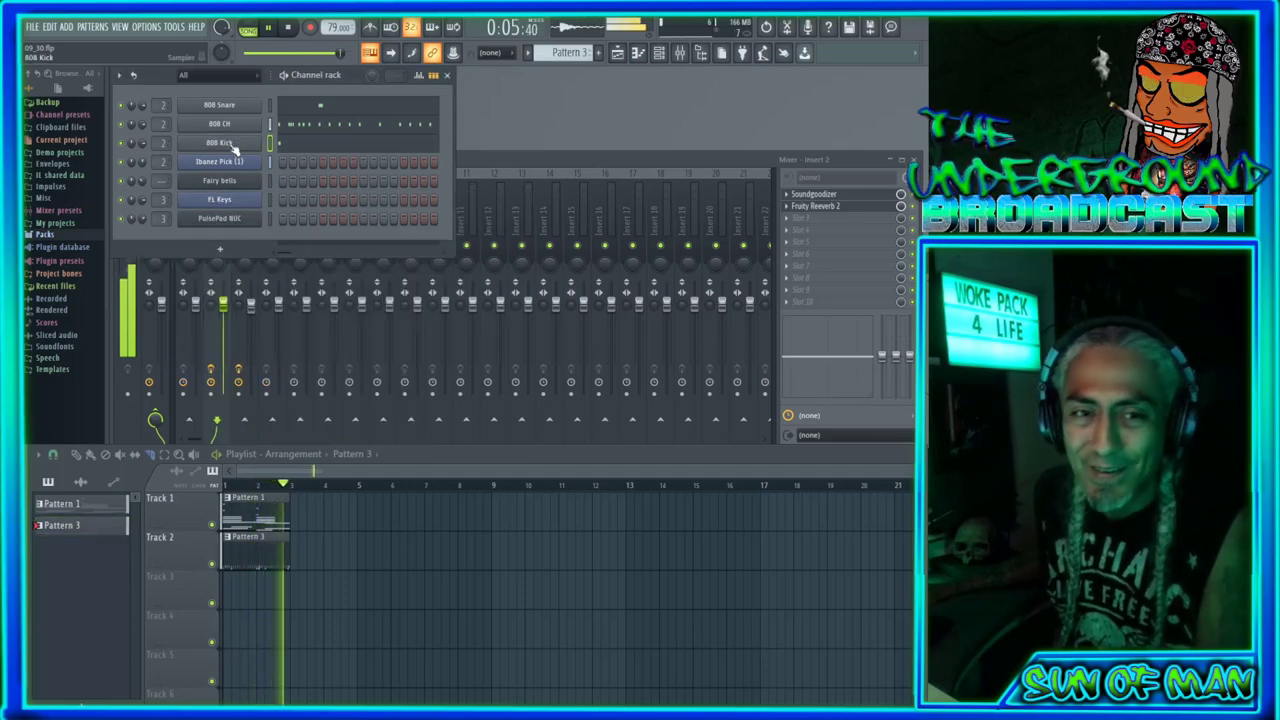
left_click(285, 143)
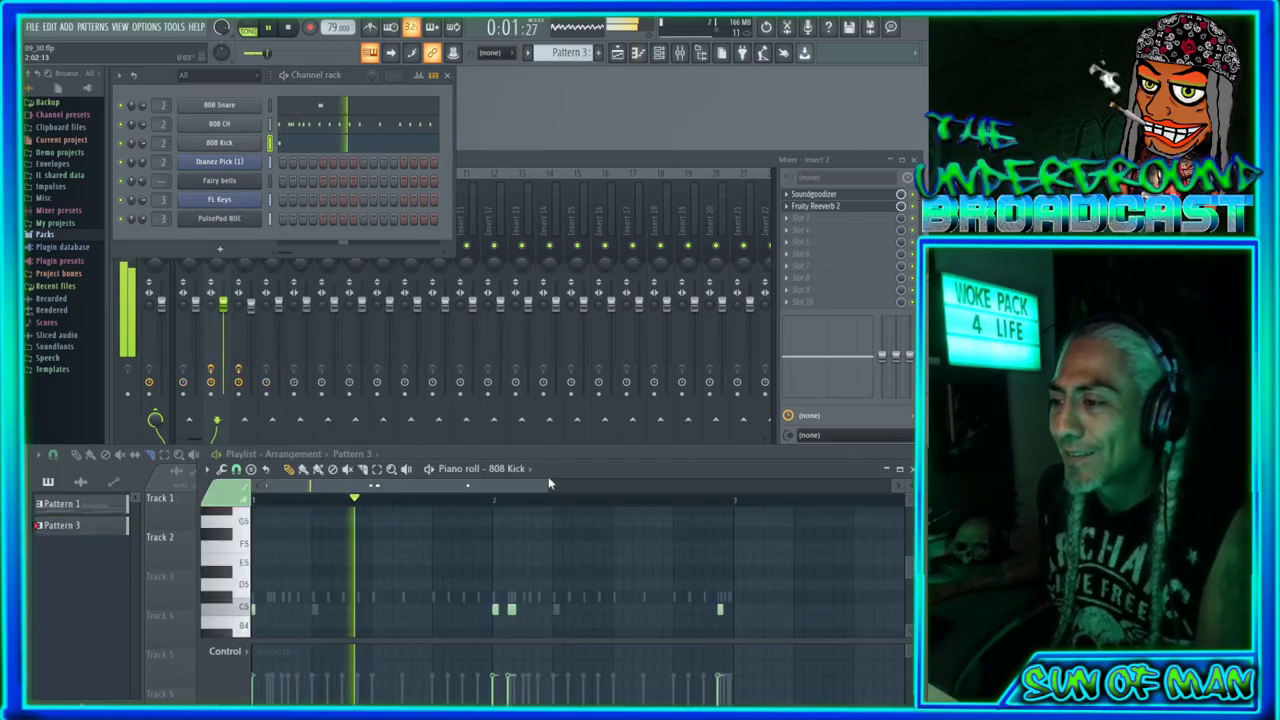
Step: Add 808 Kick C5 notes on steps 9, 10 and 12 of bar 1 and steps 9 and 12 of bar 2
left_click_drag(546, 485, 365, 488)
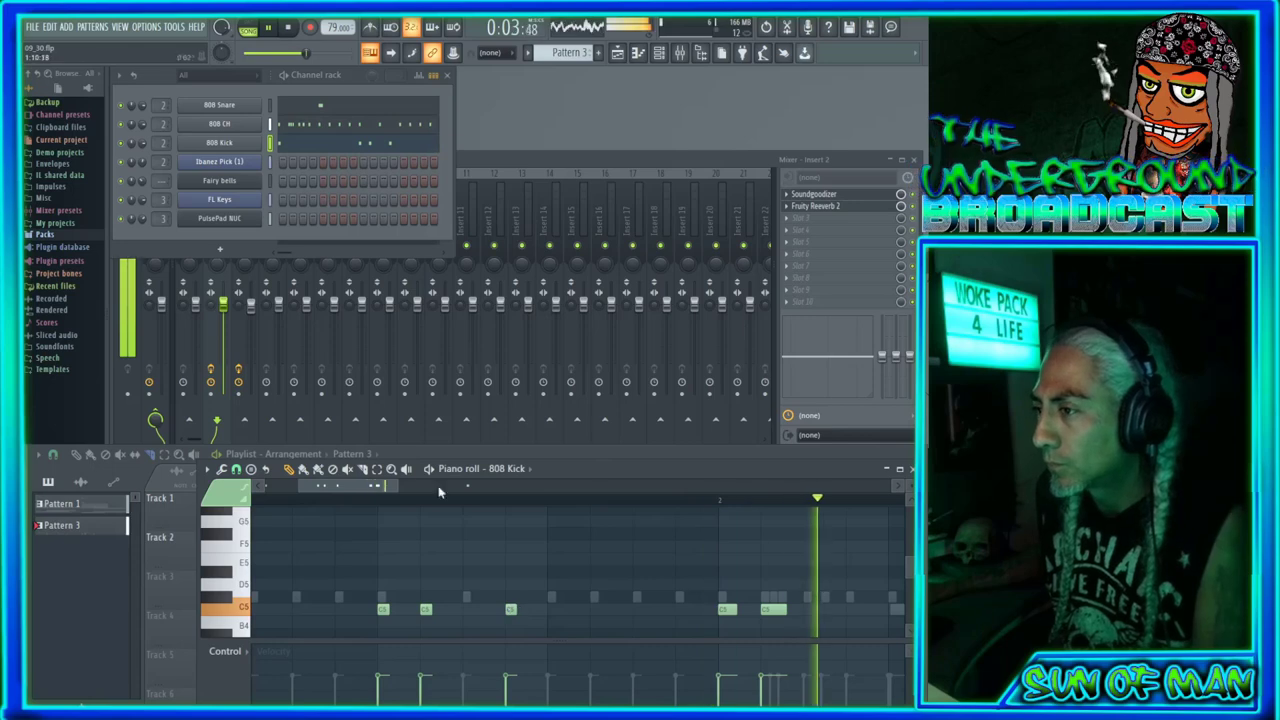
left_click_drag(366, 487, 436, 487)
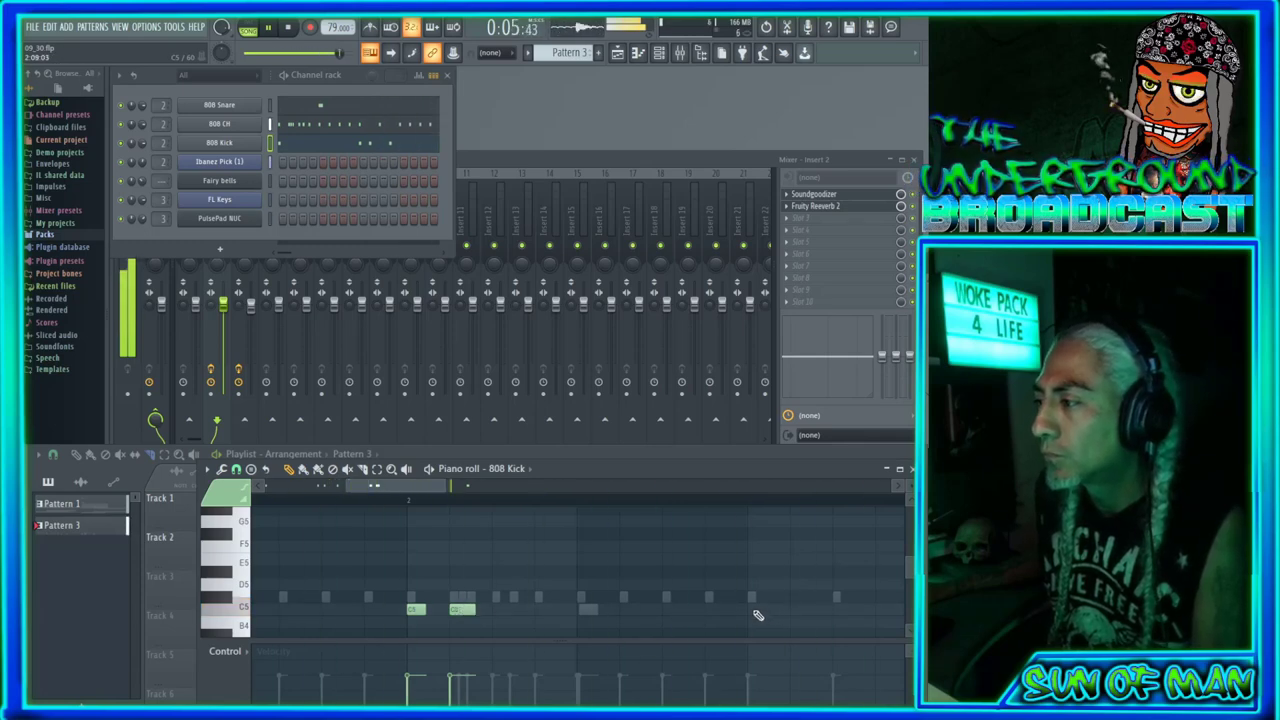
left_click_drag(381, 490, 421, 490)
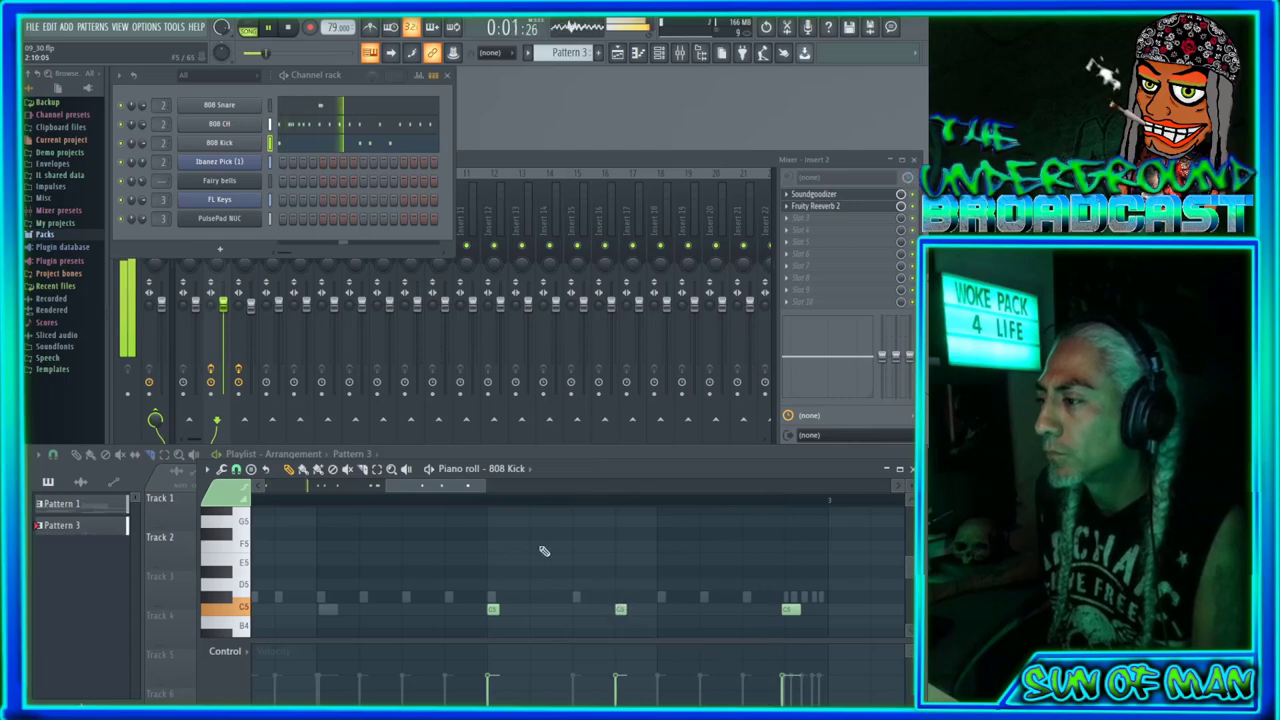
Step: Add another 808 Kick C5 note one sixteenth after beat 4 of bar 2
left_click_drag(443, 494, 391, 492)
left_click(535, 609)
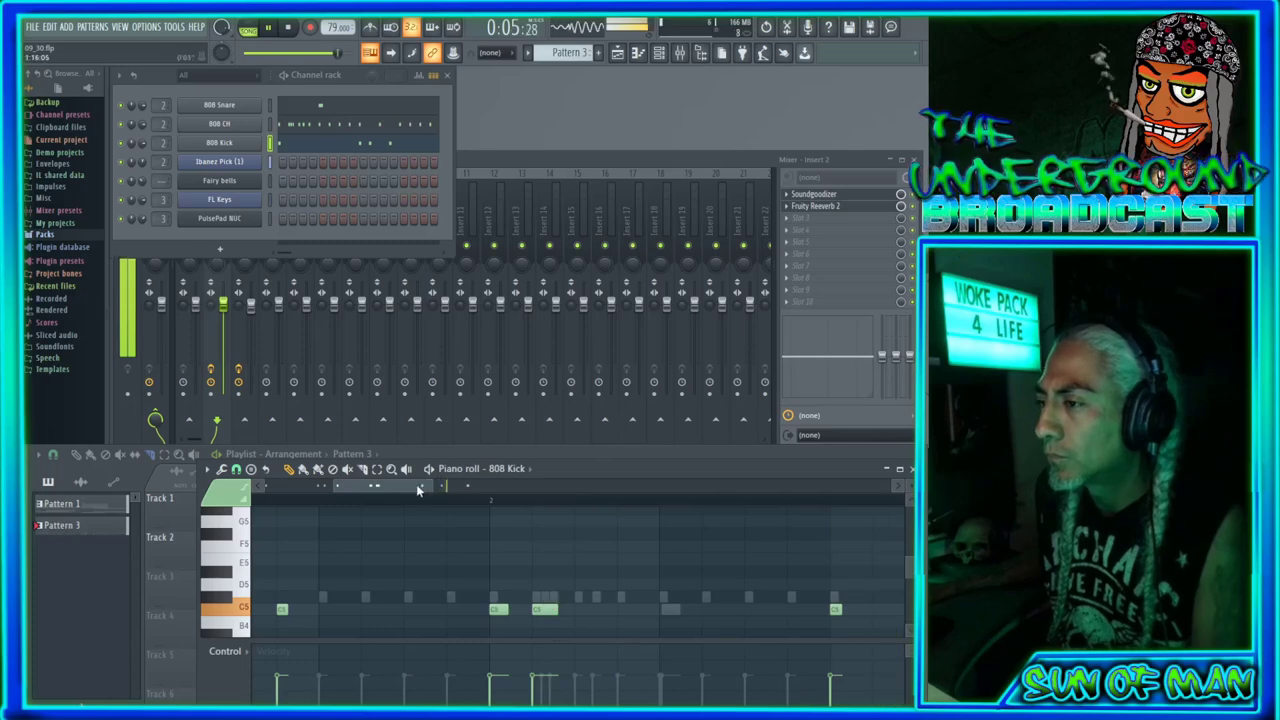
left_click_drag(418, 489, 490, 494)
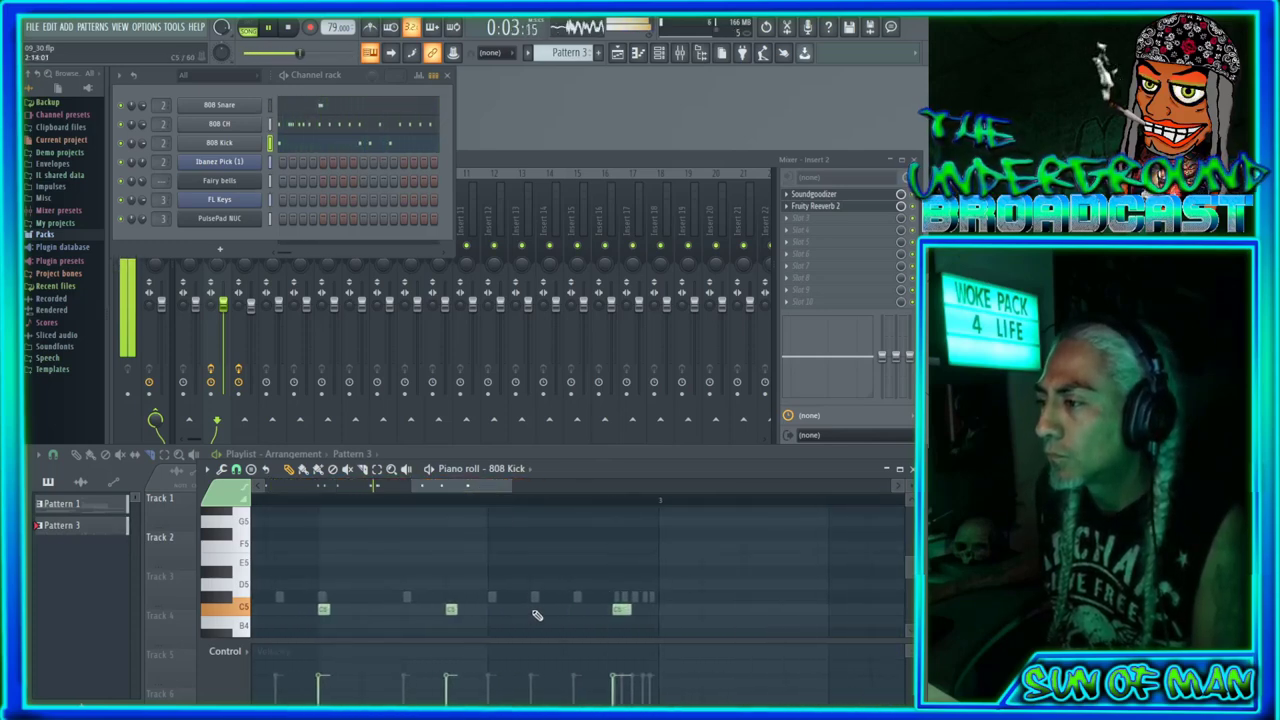
left_click(534, 610)
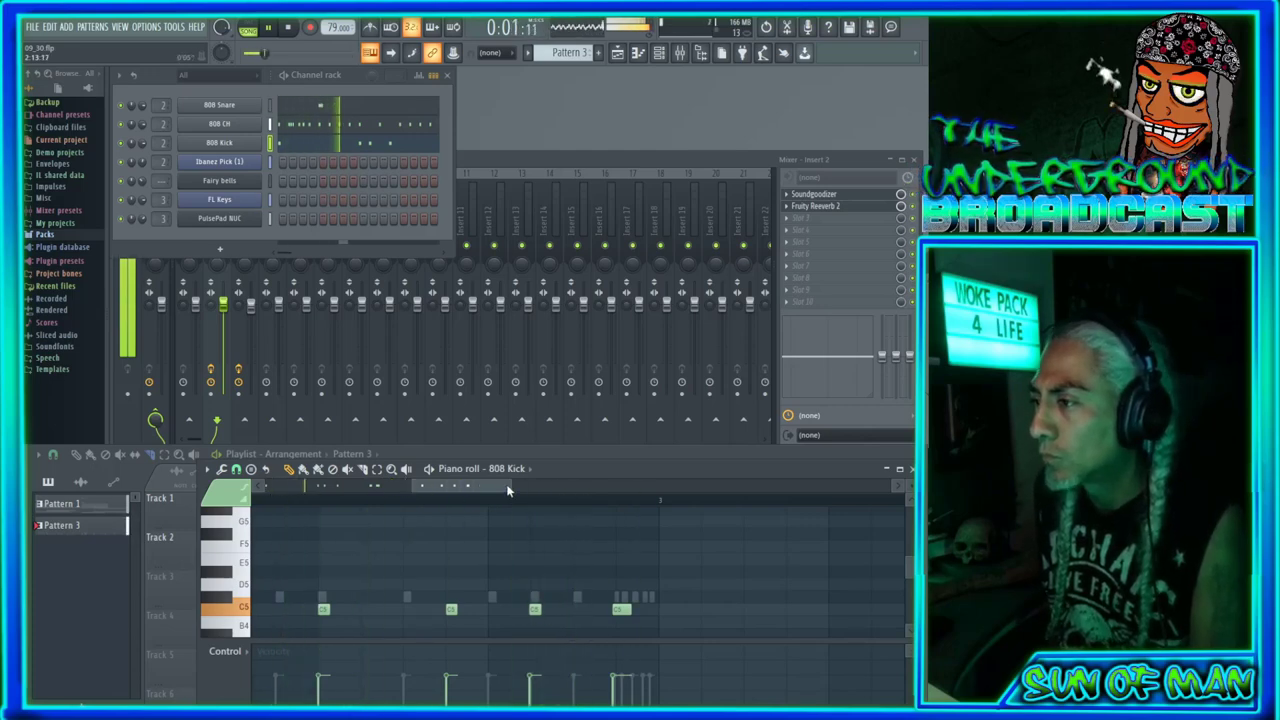
left_click_drag(507, 490, 472, 493)
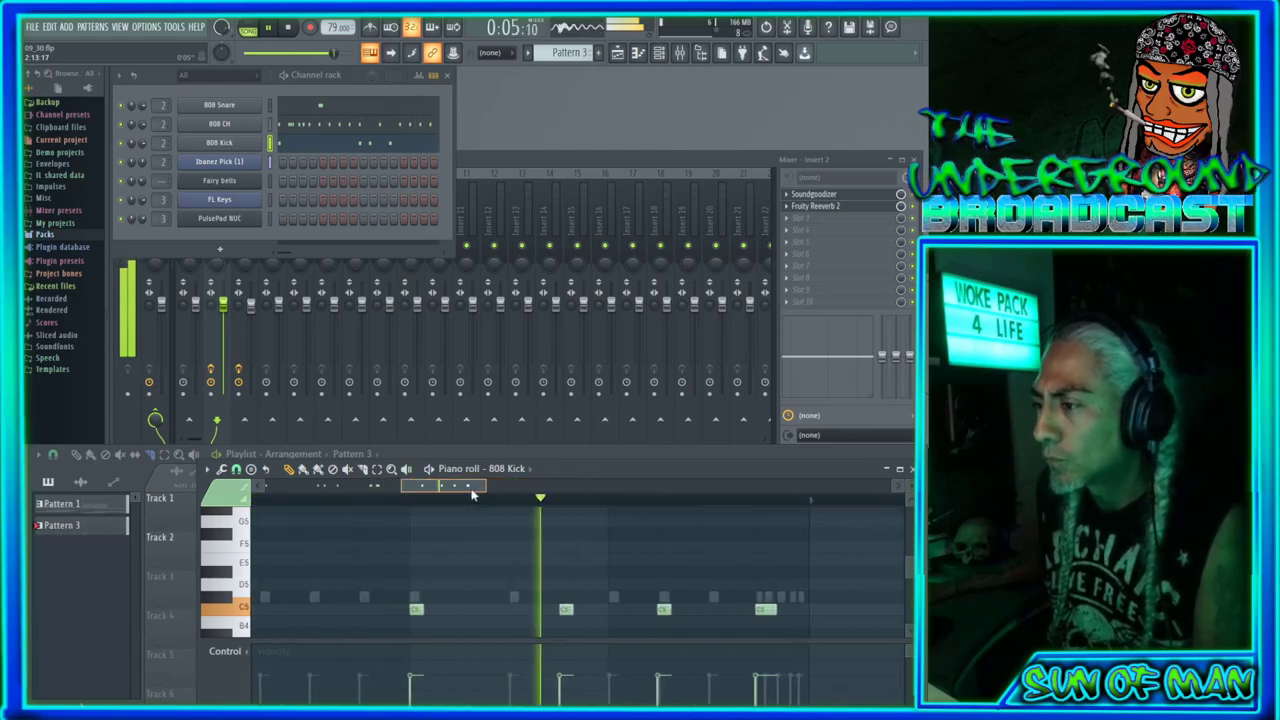
Step: Audition the 808 Kick at the lower F4 pitch and review the kick notes across bar 2
scroll(245, 590, "down", 3)
left_click(240, 618)
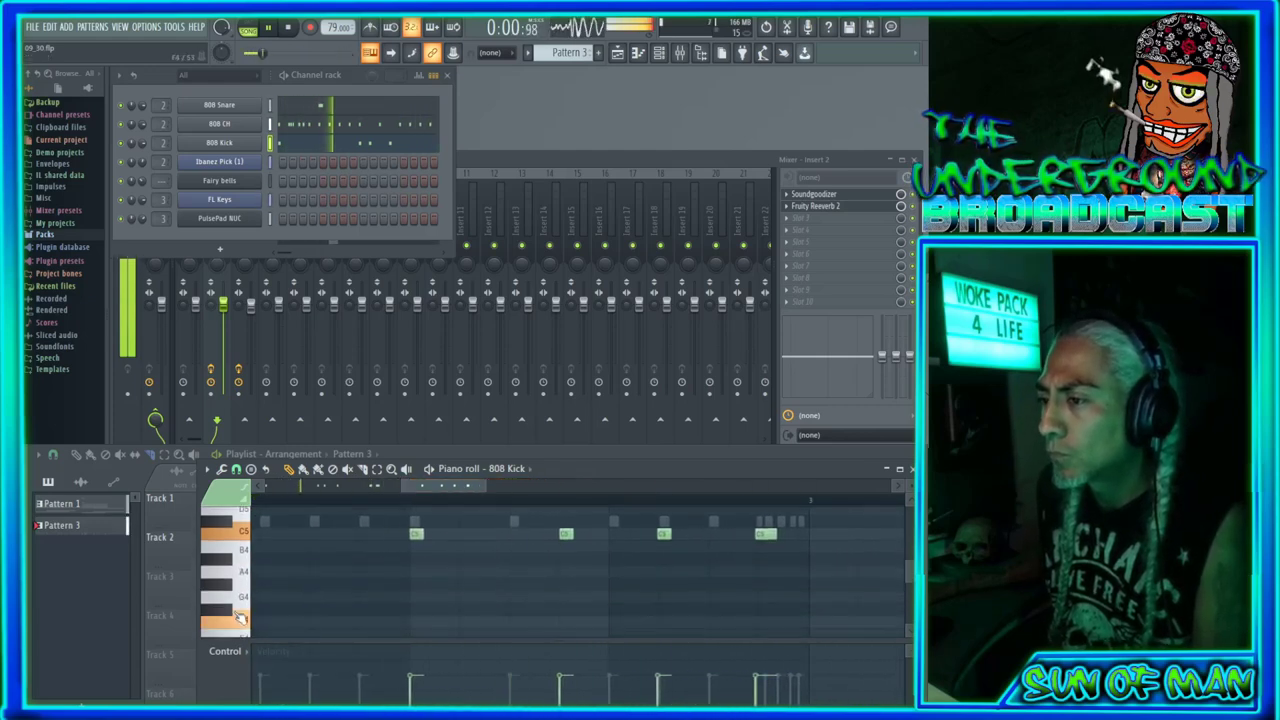
scroll(241, 565, "up", 3)
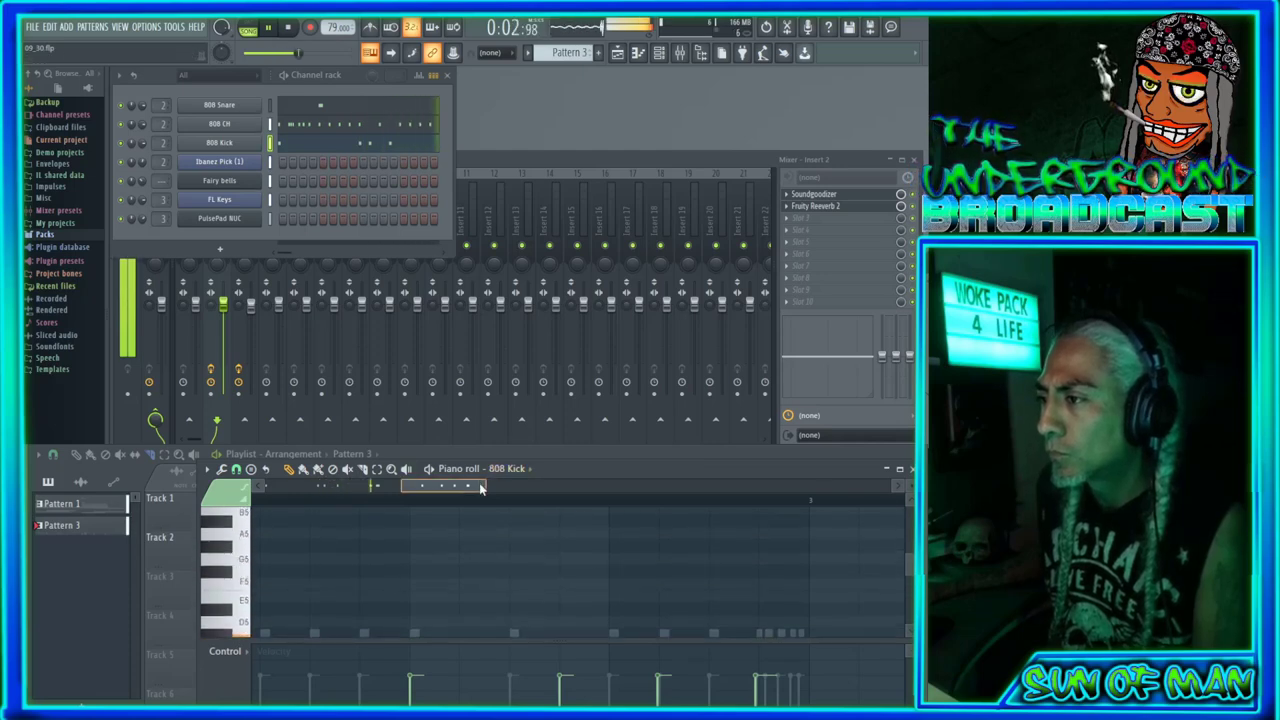
left_click_drag(480, 487, 470, 486)
scroll(488, 532, "down", 3)
scroll(452, 520, "up", 2)
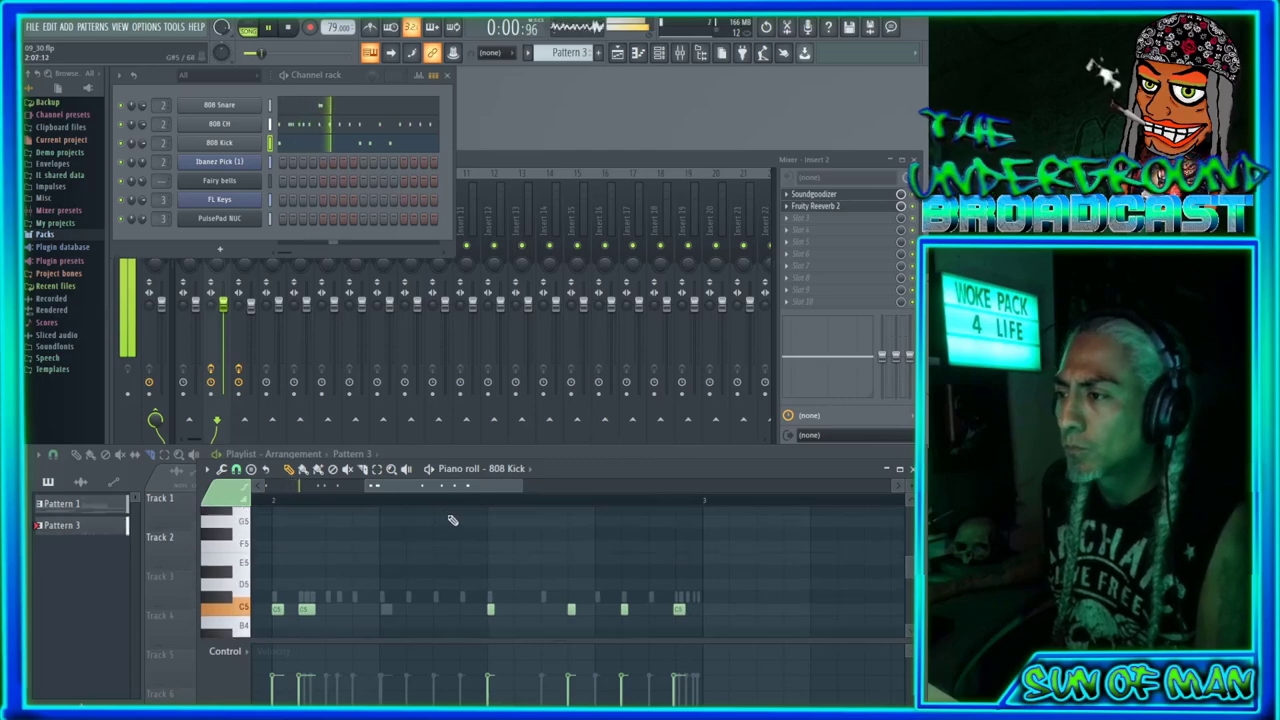
Step: Switch the piano roll to the 808 Snare channel and add a C5 note on step 15 of bar 1
left_click_drag(450, 487, 376, 485)
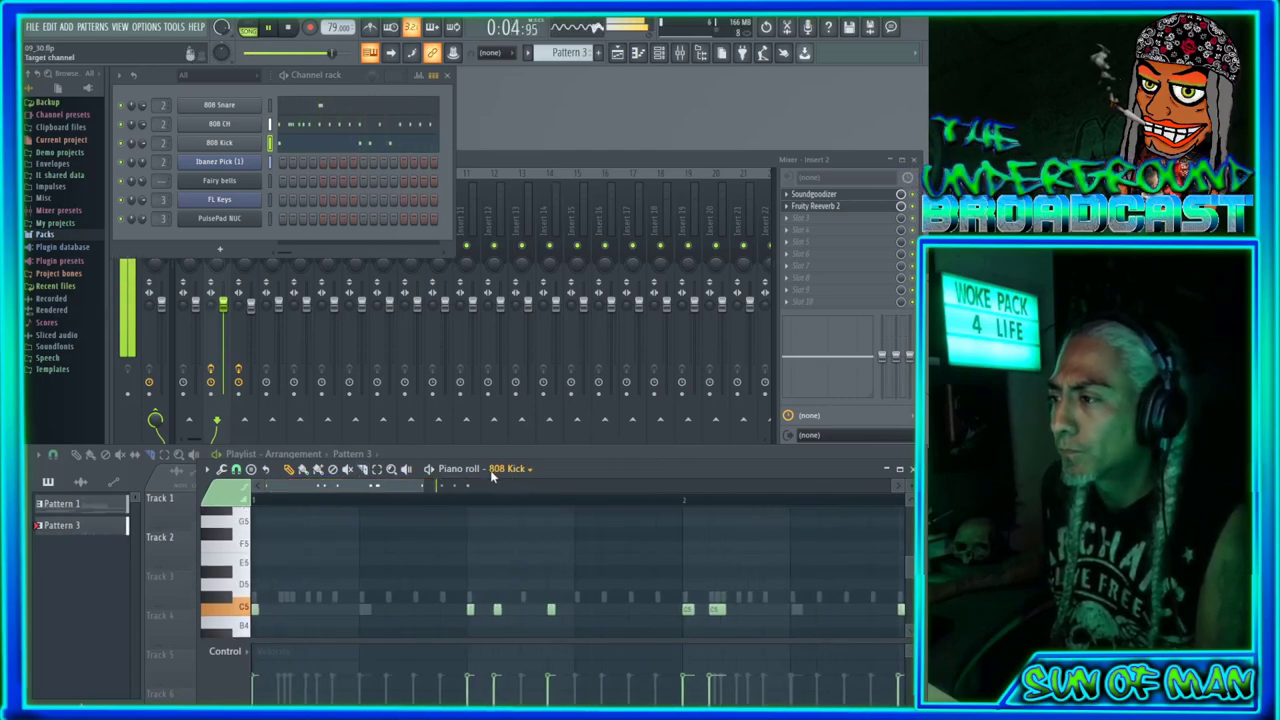
key("Up")
key("Up")
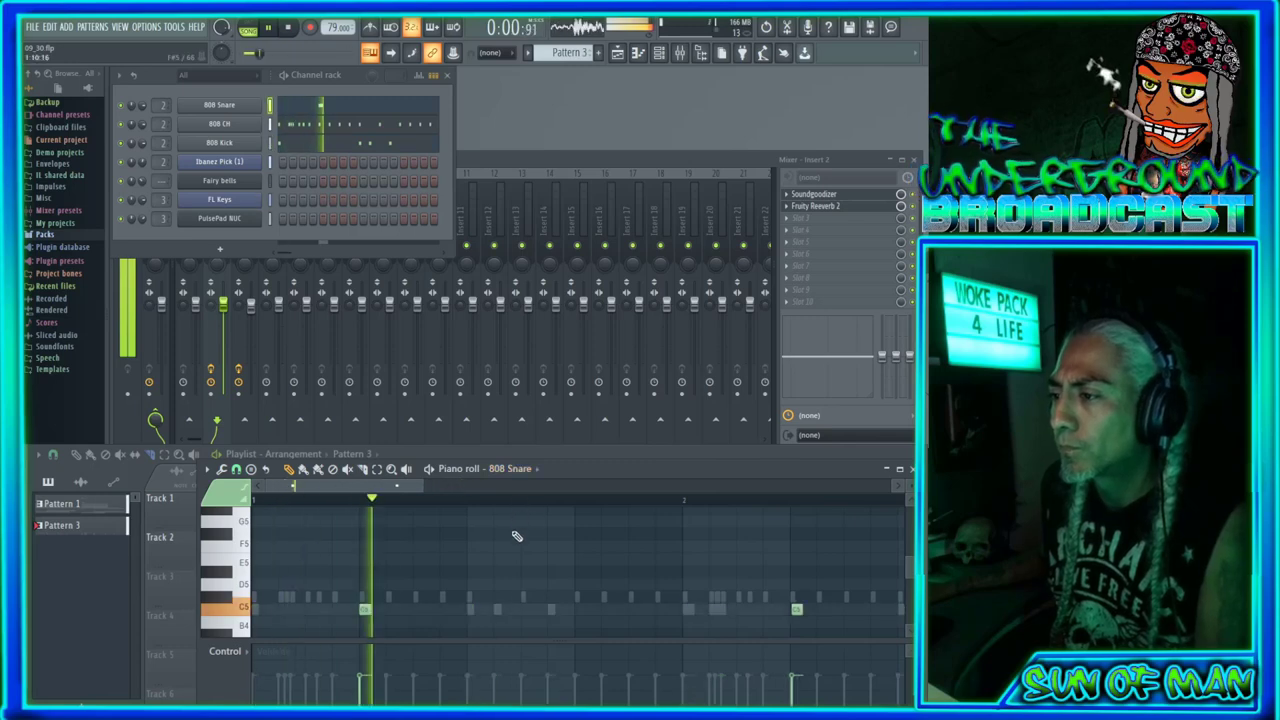
left_click(628, 610)
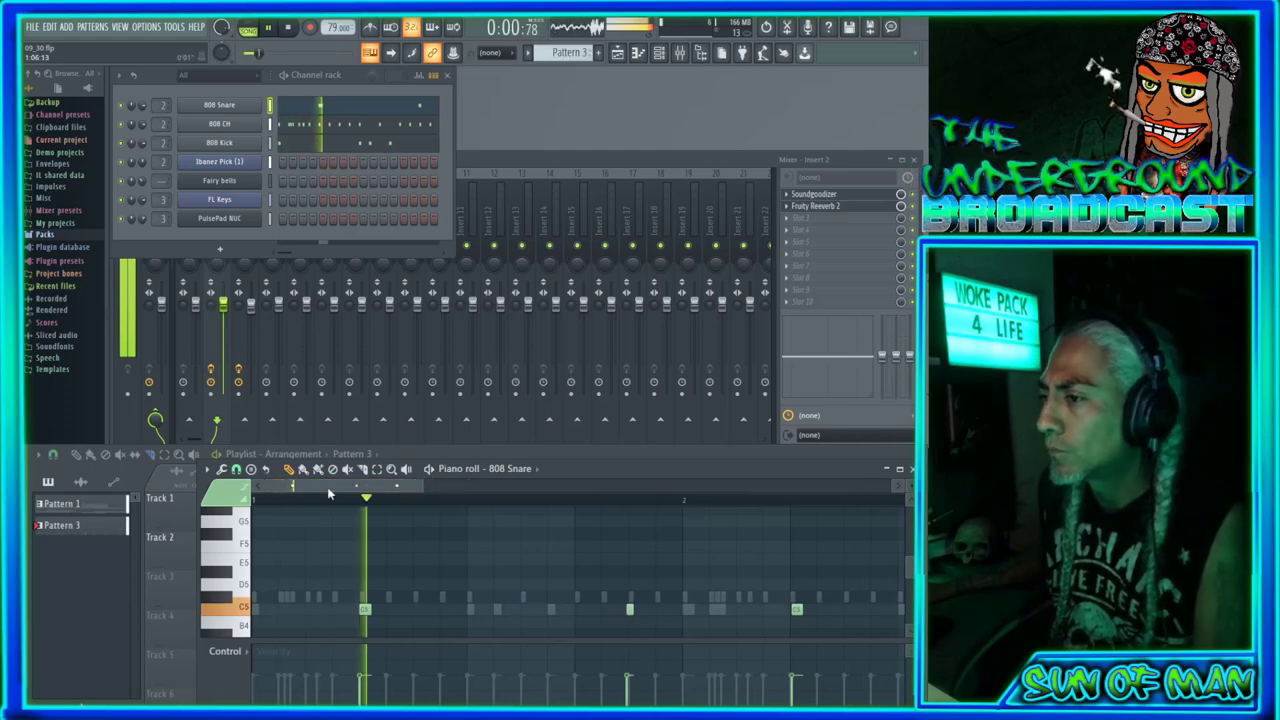
Step: Add 808 Snare C5 notes on the last two sixteenth steps of bar 2 and stop playback after listening to the loop
scroll(345, 489, "right", 2)
left_click_drag(345, 489, 409, 491)
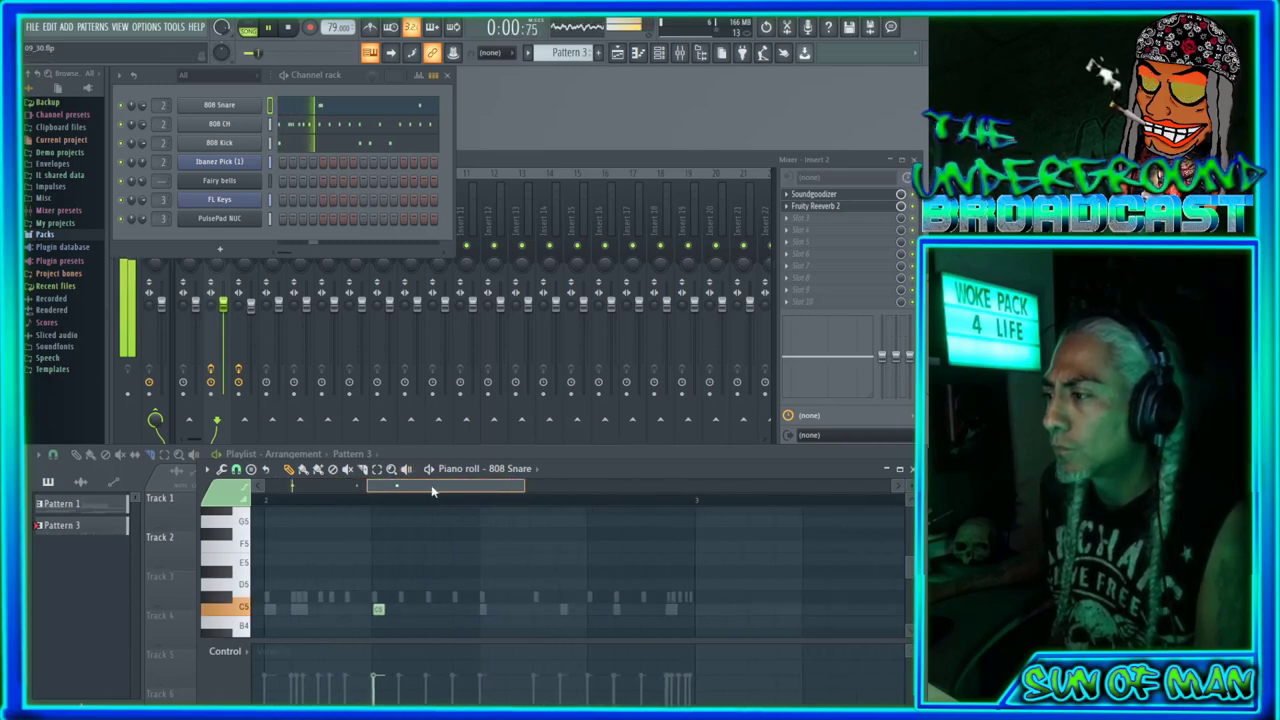
left_click(642, 610)
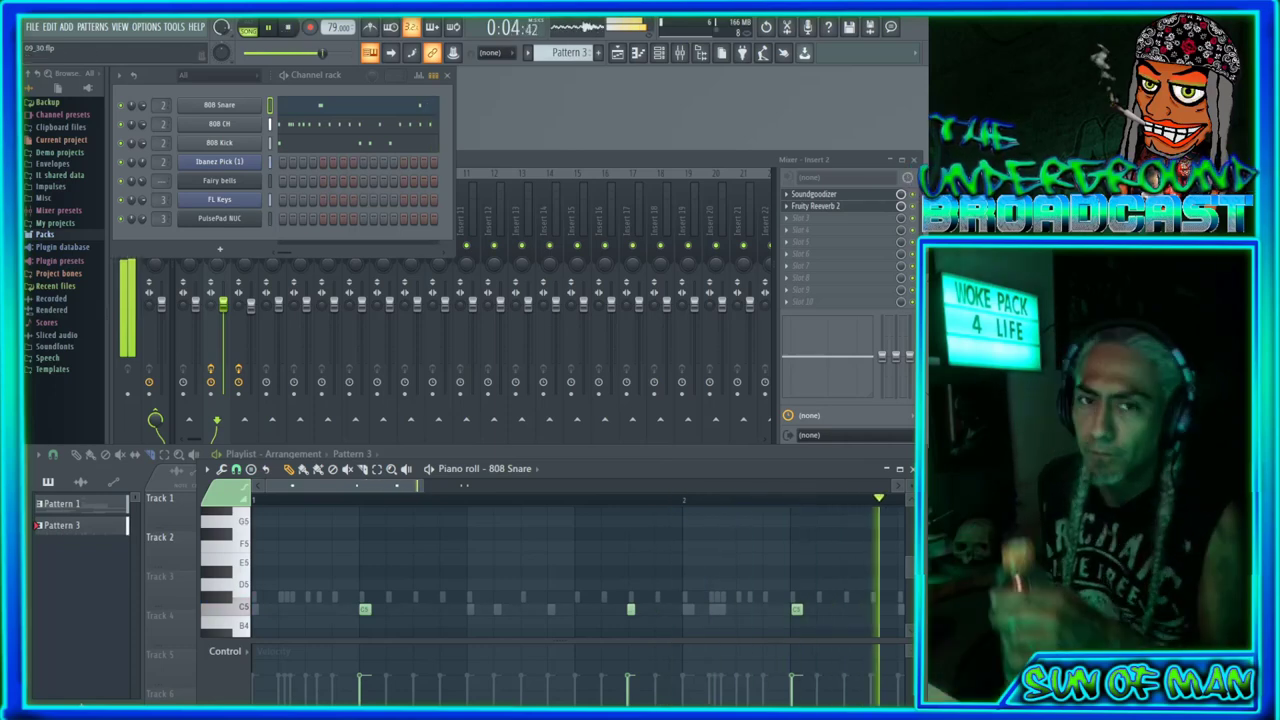
left_click(290, 31)
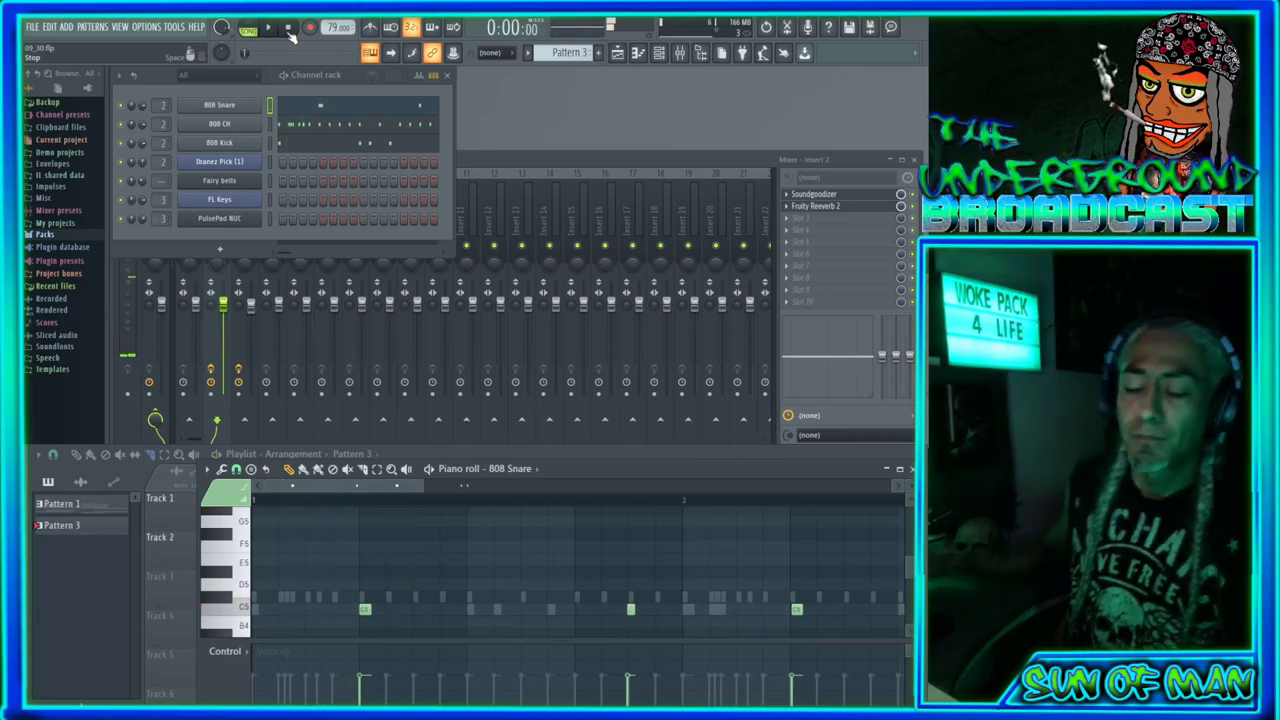